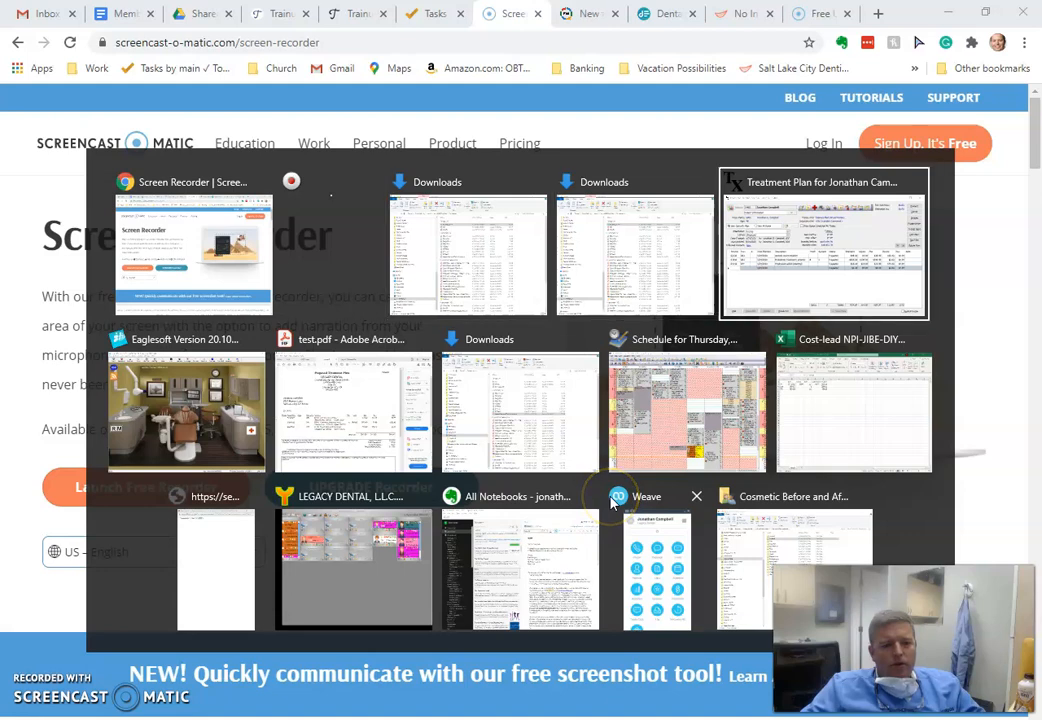
Switch to Eaglesoft and open the last used patient's record for editing, dismissing the patient alerts
click(524, 420)
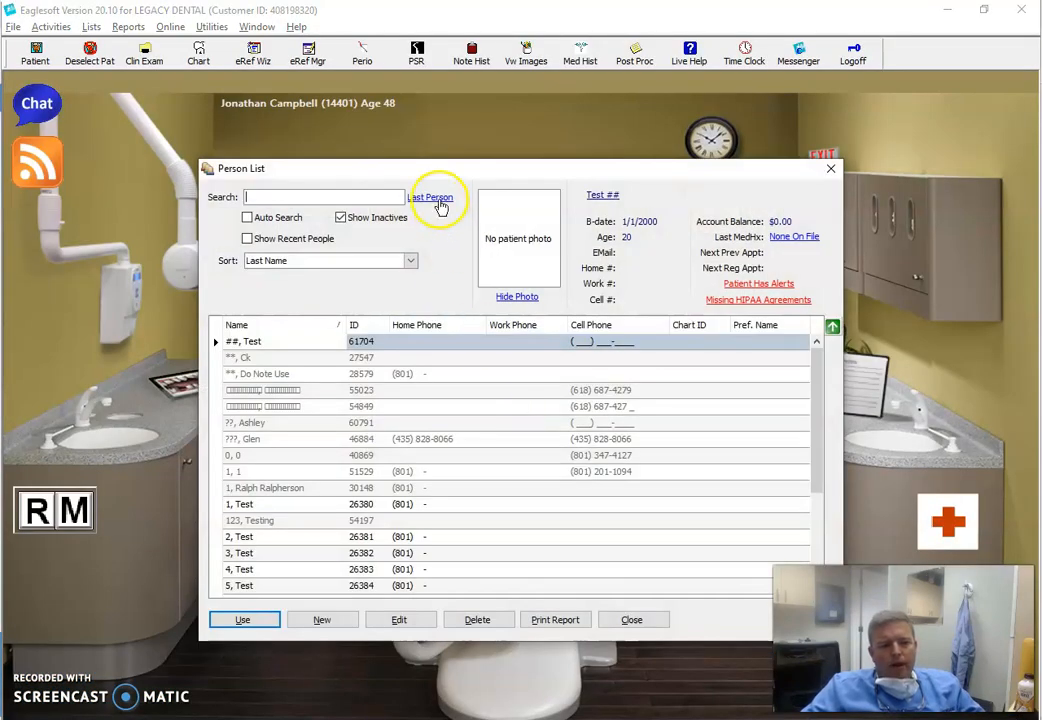
click(438, 200)
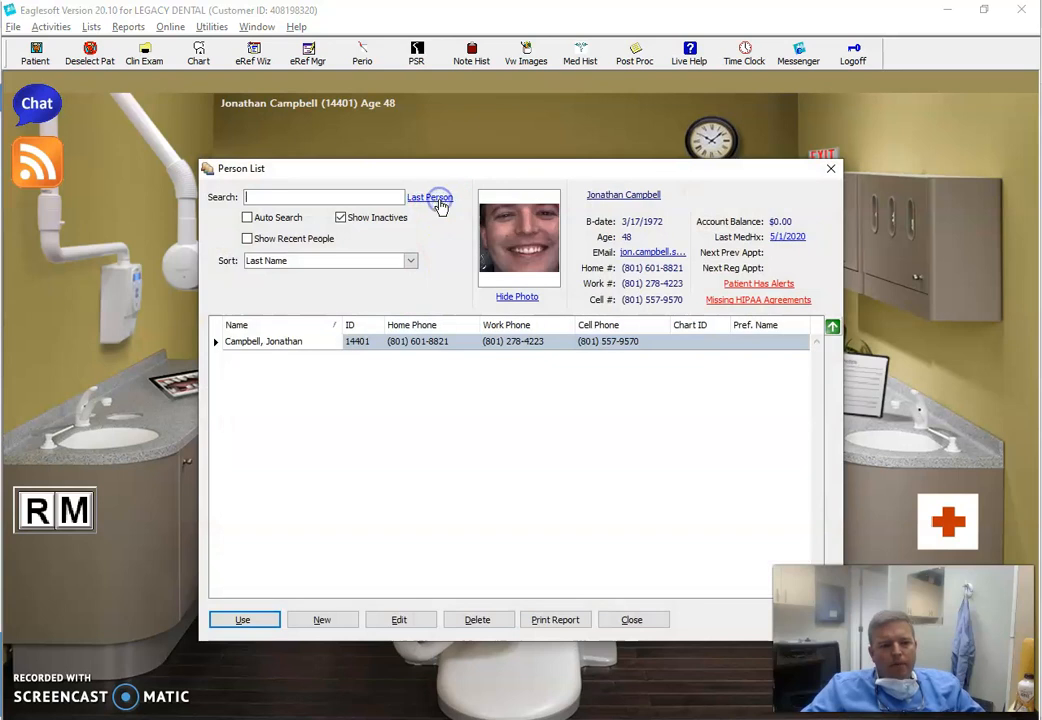
click(395, 620)
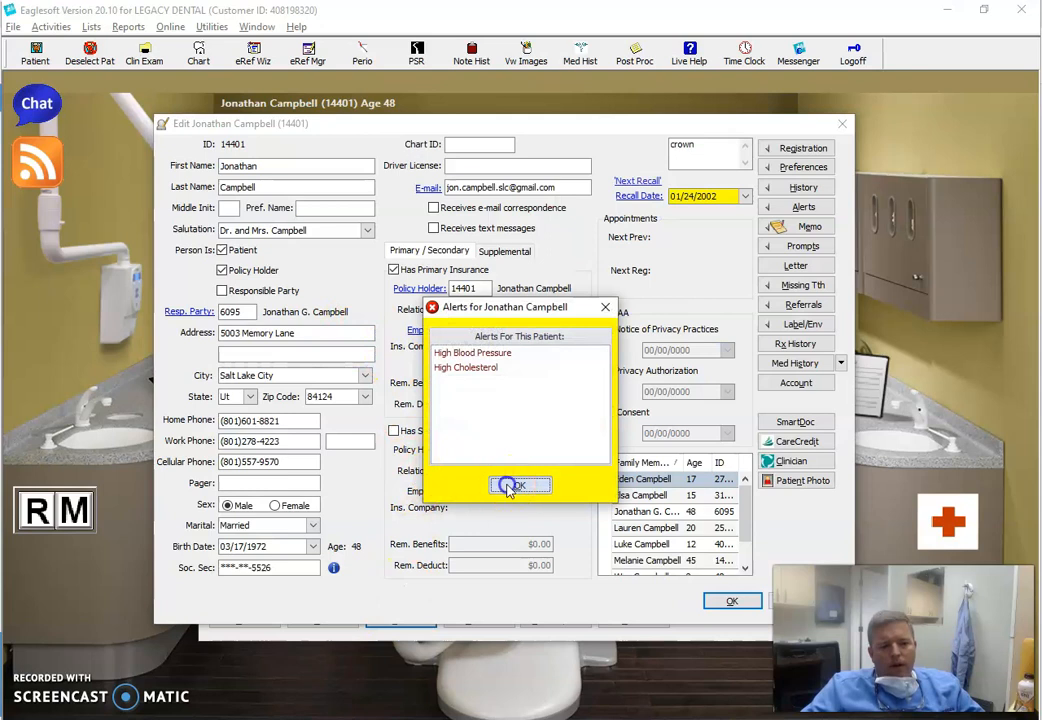
click(510, 487)
Clear the primary insurance and policy holder options, re-enable both, and assign the patient as the primary insurance policy holder
click(393, 269)
click(224, 271)
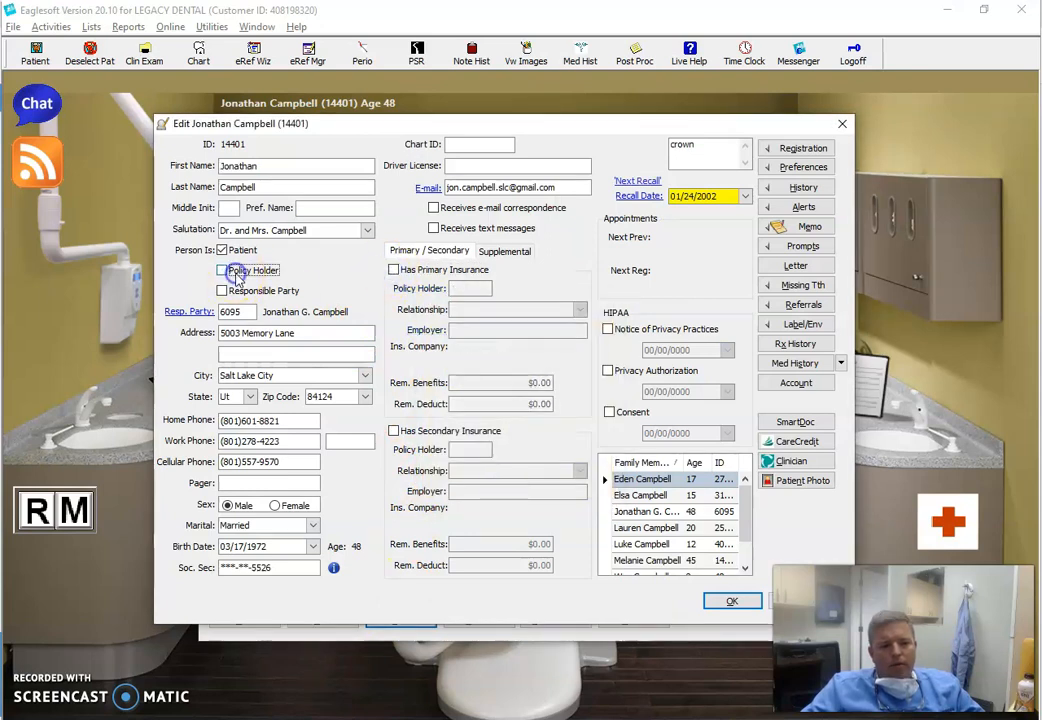
click(222, 270)
click(393, 269)
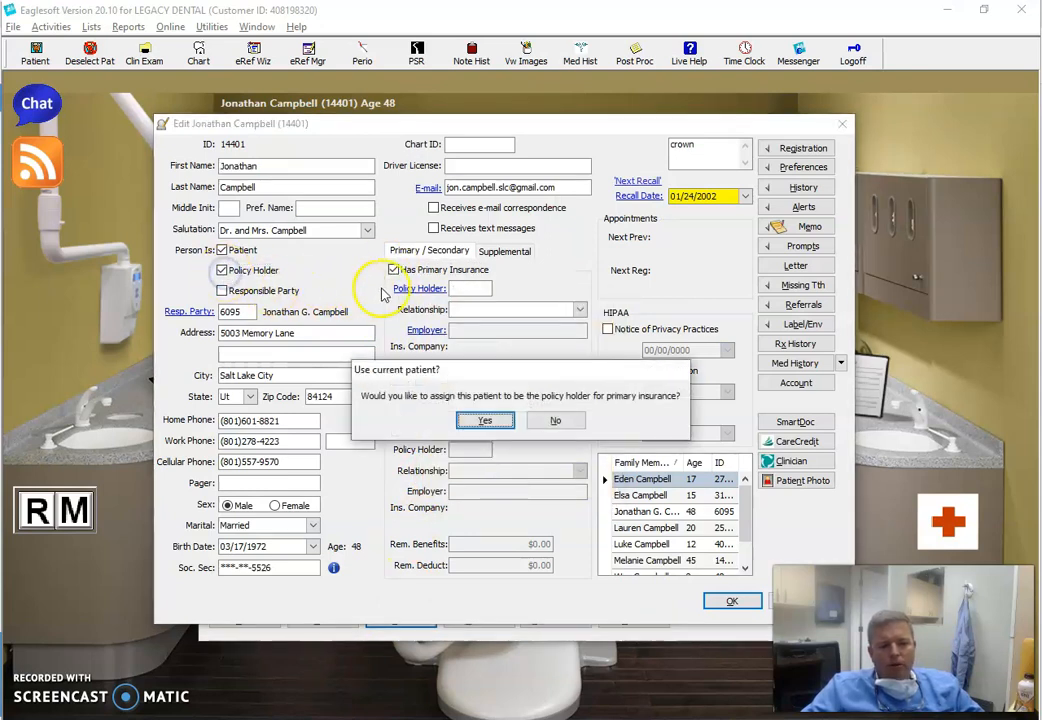
click(501, 423)
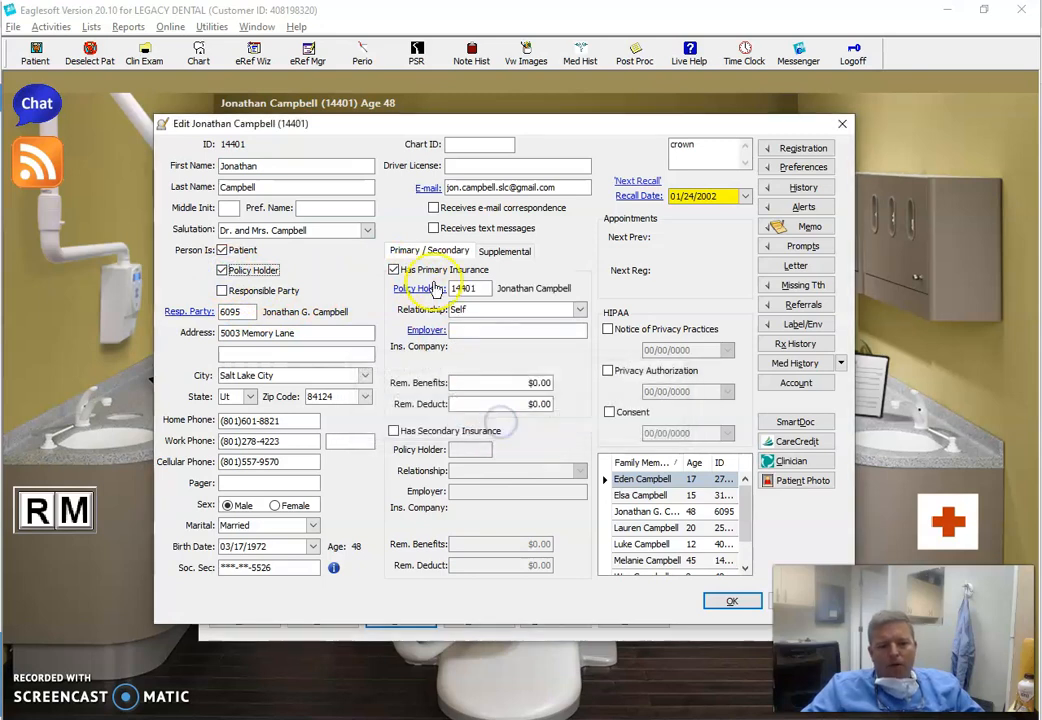
Set the primary insurance employer to Wellness Plan and save the patient record
click(471, 330)
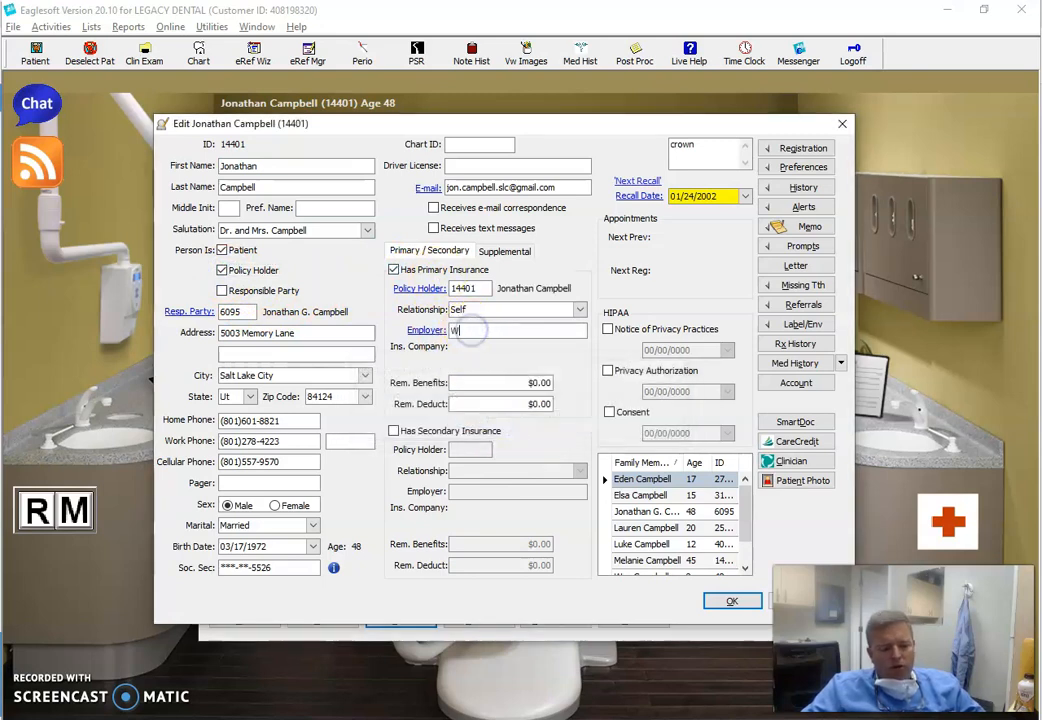
text(Wellness Plan)
key(Tab)
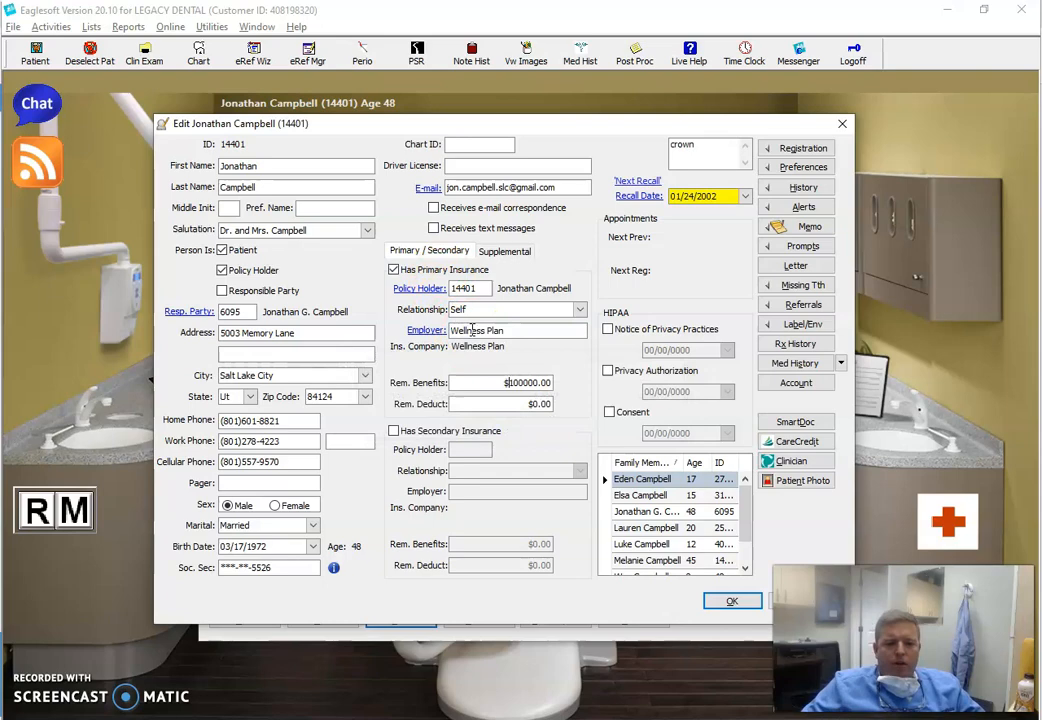
click(727, 600)
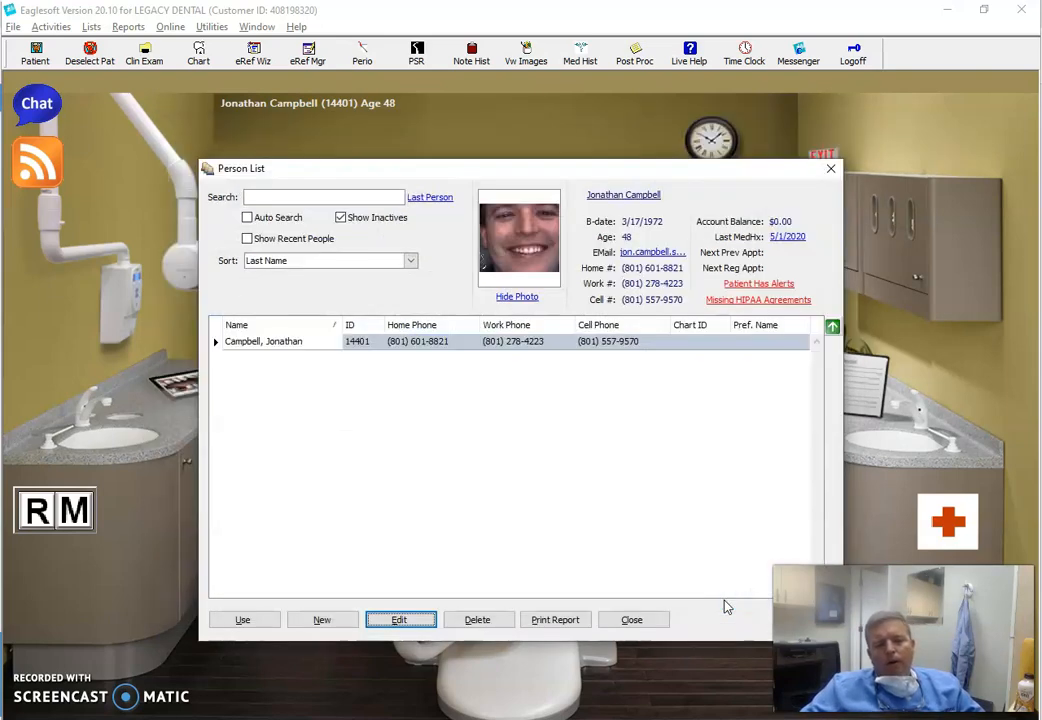
Select the patient for use and open their dental chart, closing the DEXIS image window
click(249, 620)
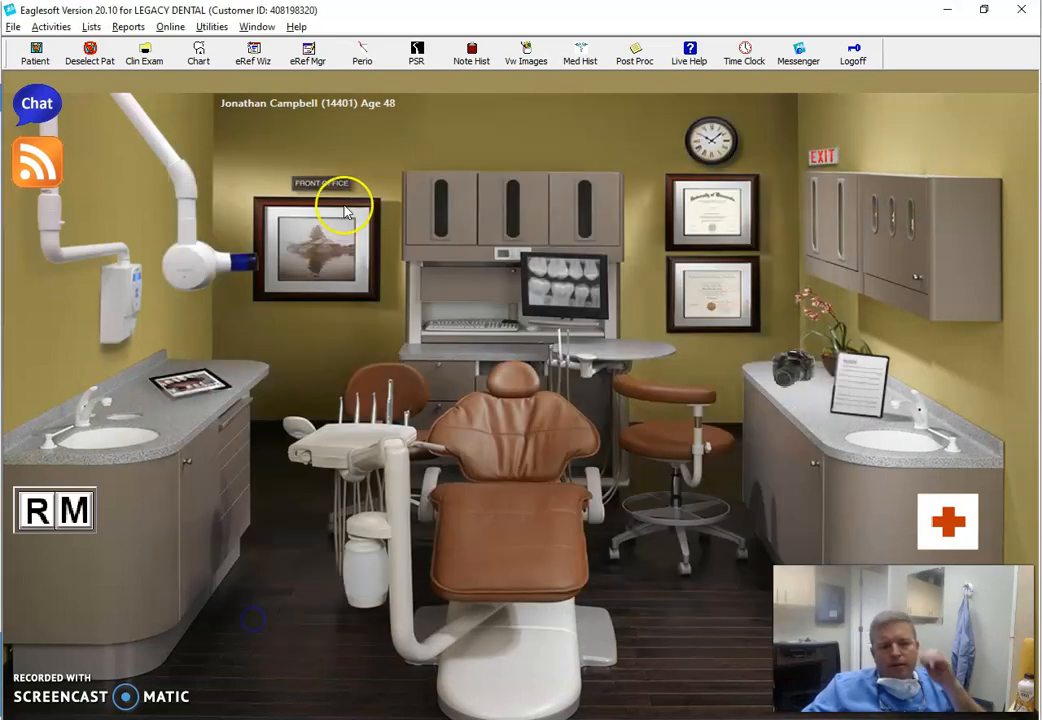
click(435, 181)
click(515, 488)
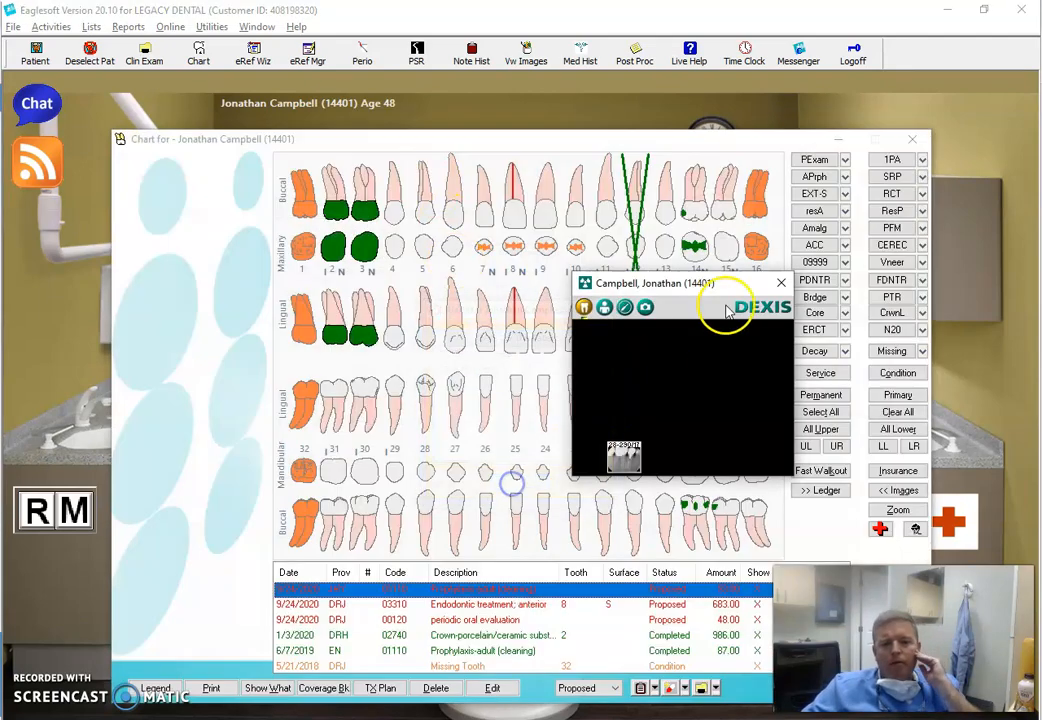
click(781, 283)
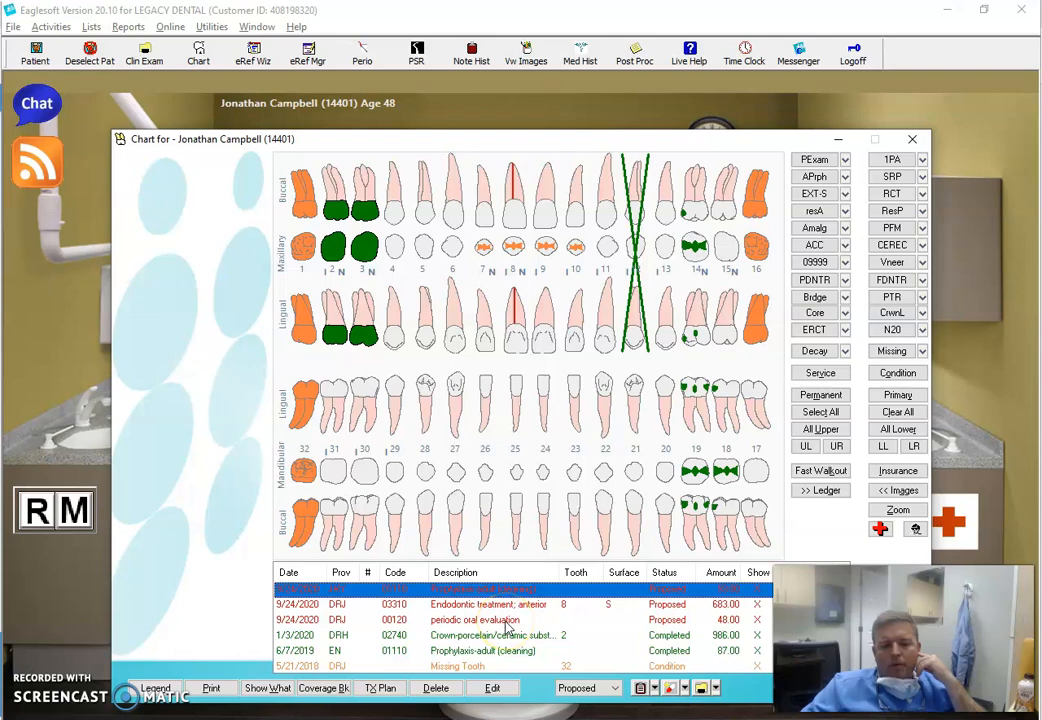
Try to open the treatment plan from the chart, and bring the already open treatment plan window to the front
click(386, 689)
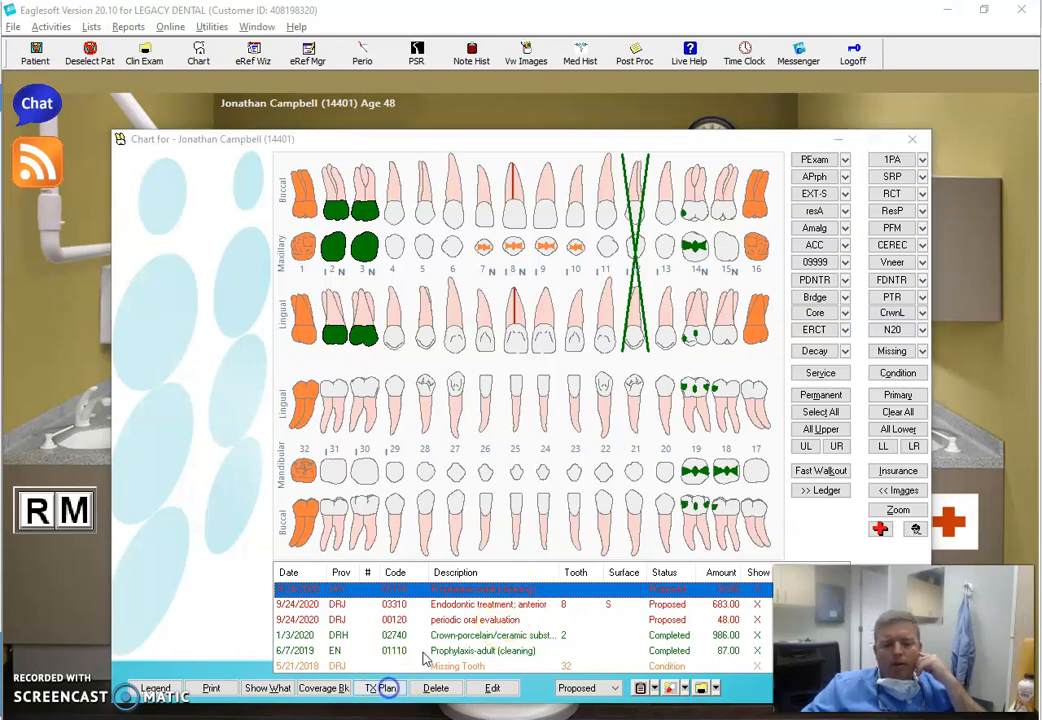
click(626, 462)
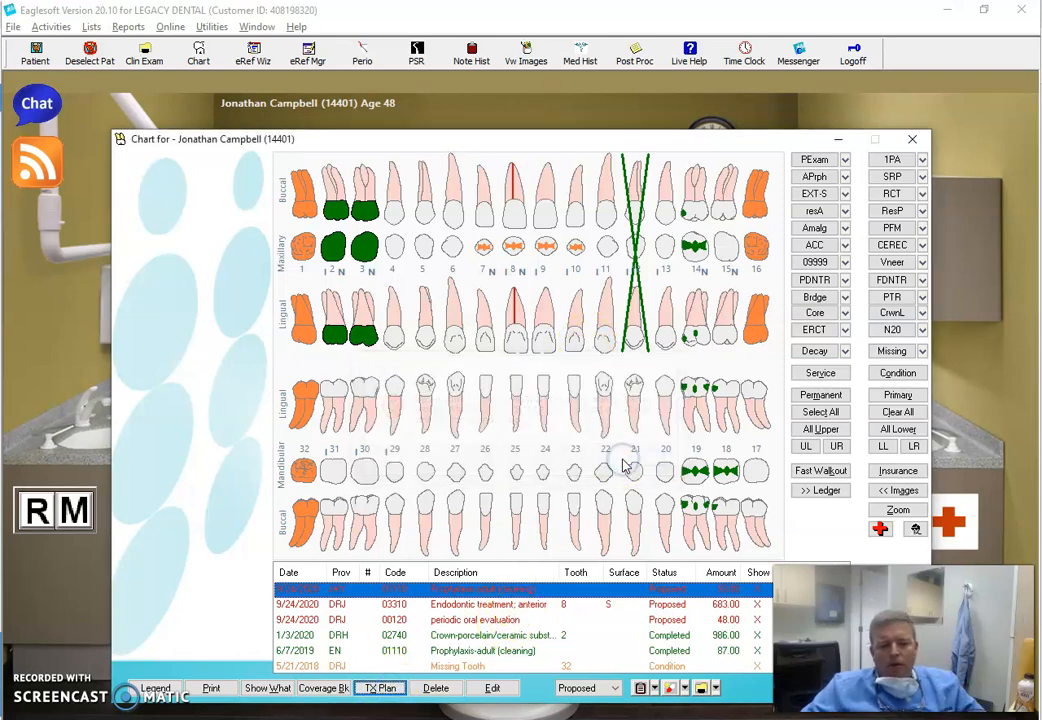
key(alt+Tab)
key(alt+Tab)
key(alt+Tab)
key(alt+Tab)
key(alt+Tab)
key(alt+Tab)
key(alt+Tab)
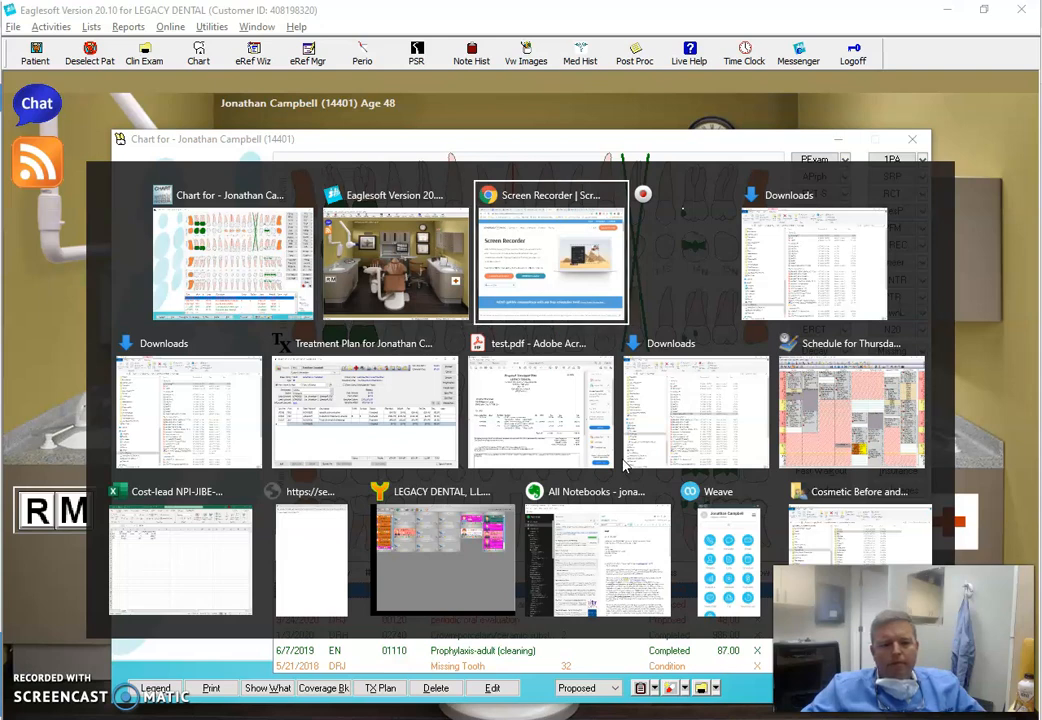
key(alt+Tab)
key(alt+Tab)
key(alt+Tab)
key(alt+Tab)
key(alt+Tab)
key(alt+Tab)
key(alt+Tab)
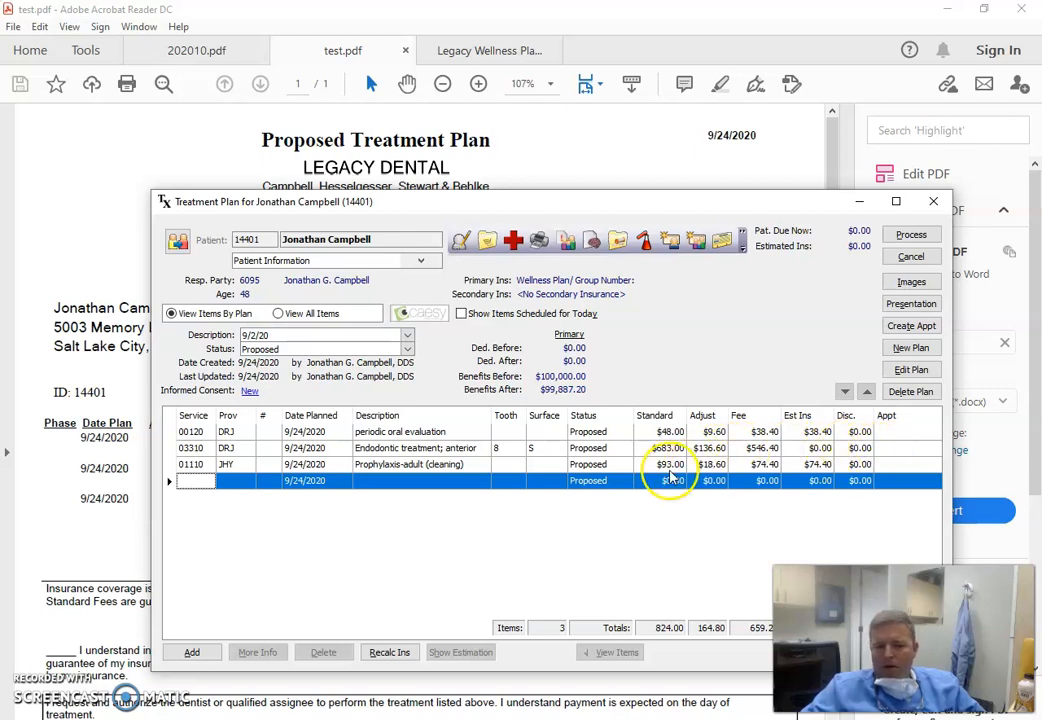
Open treatment plan processing, review the proposed treatment plan fees in test.pdf, and cancel the processing
click(906, 235)
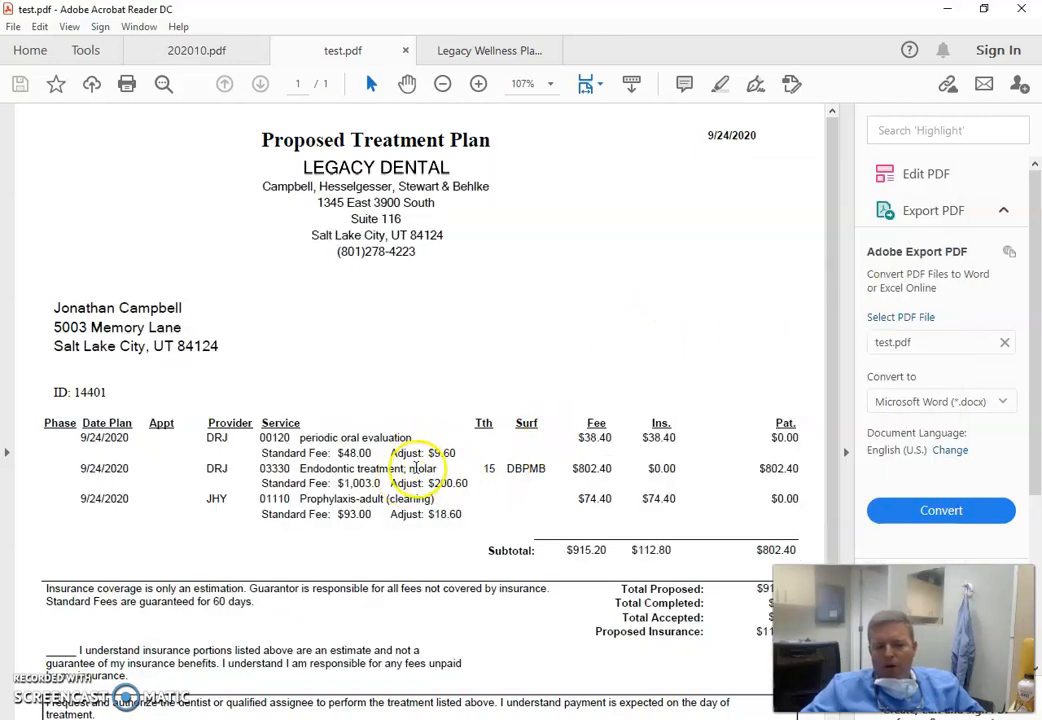
scroll(414, 510, down, 1)
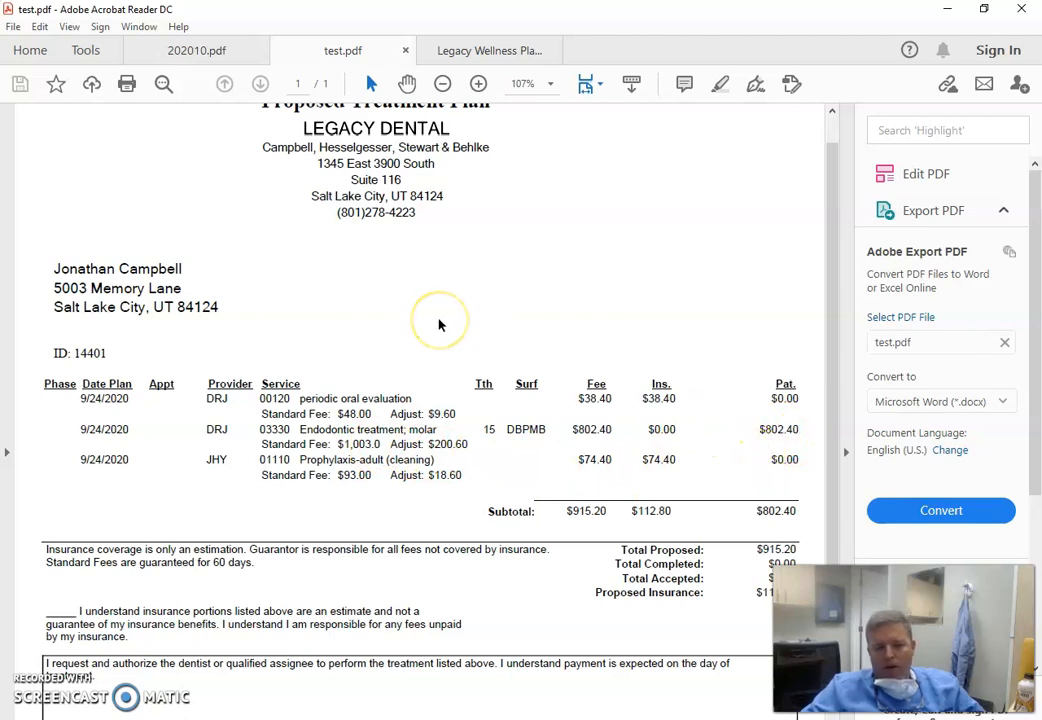
key(alt+Tab)
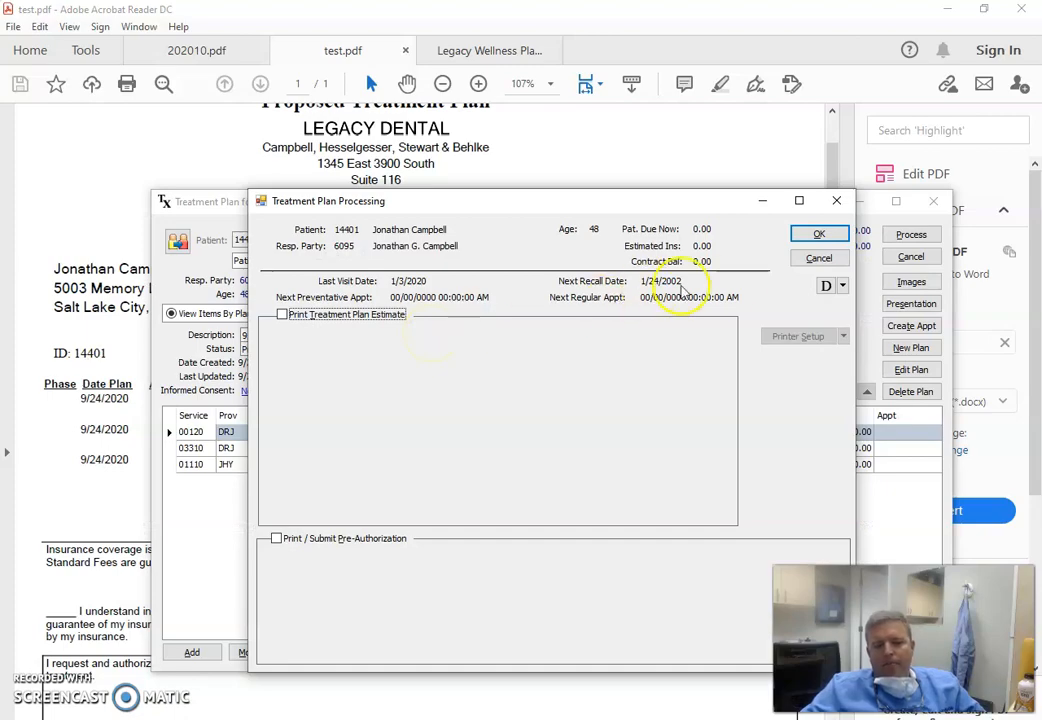
key(alt+Tab)
click(731, 290)
key(alt+Tab)
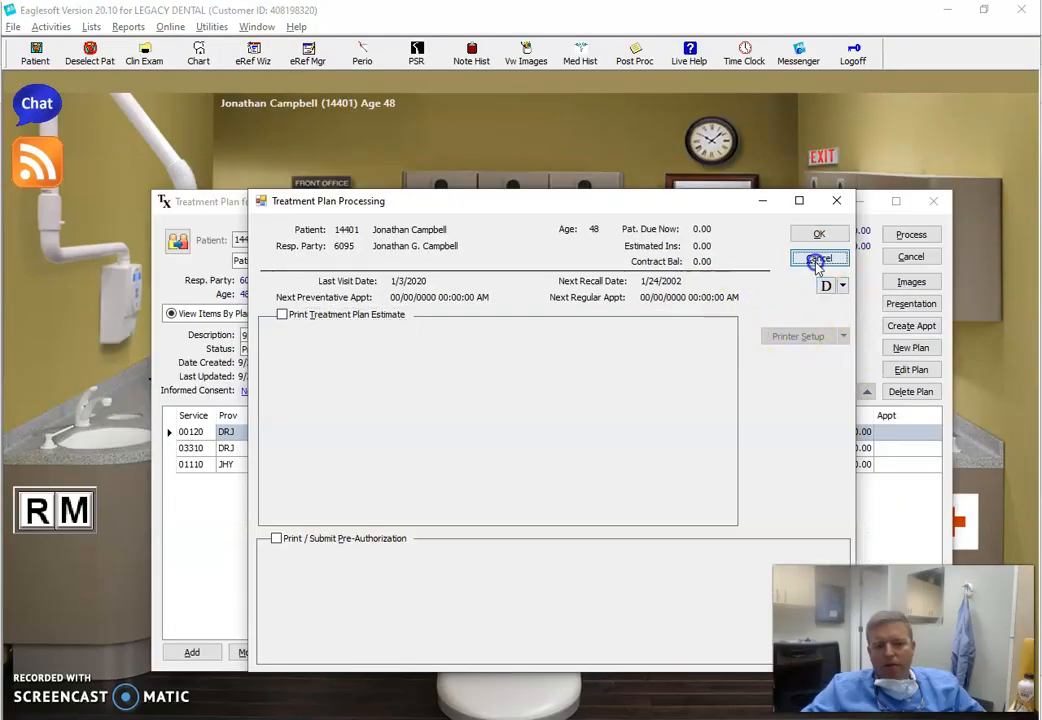
click(816, 258)
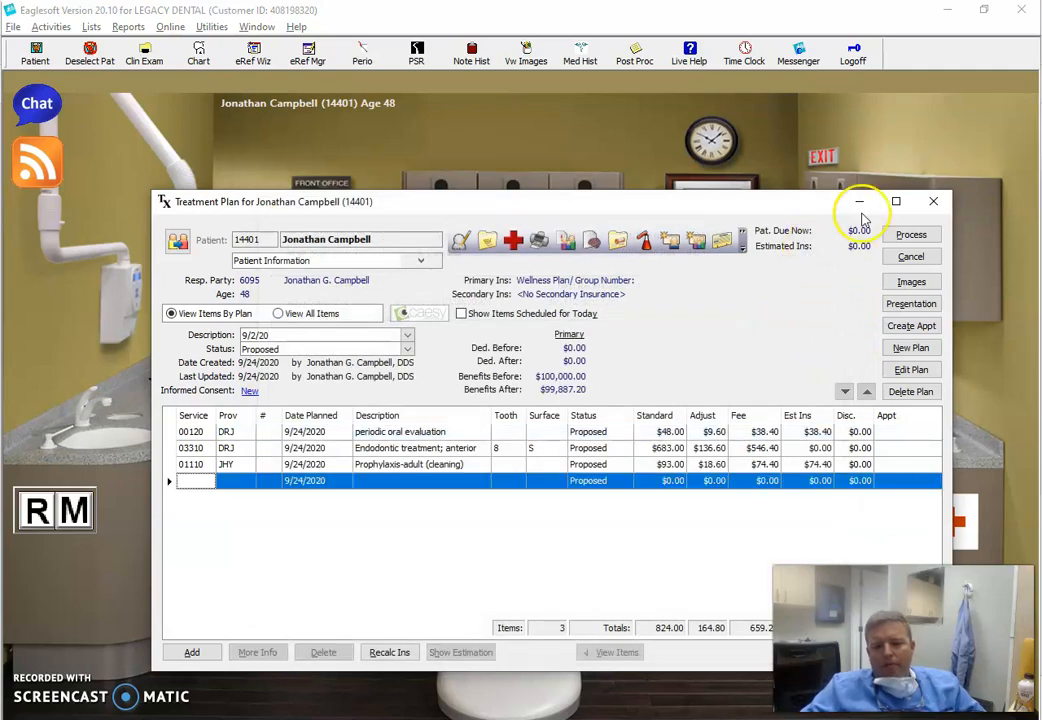
Reopen the last used patient's record for editing from the person list and dismiss the alerts
key(alt+Tab)
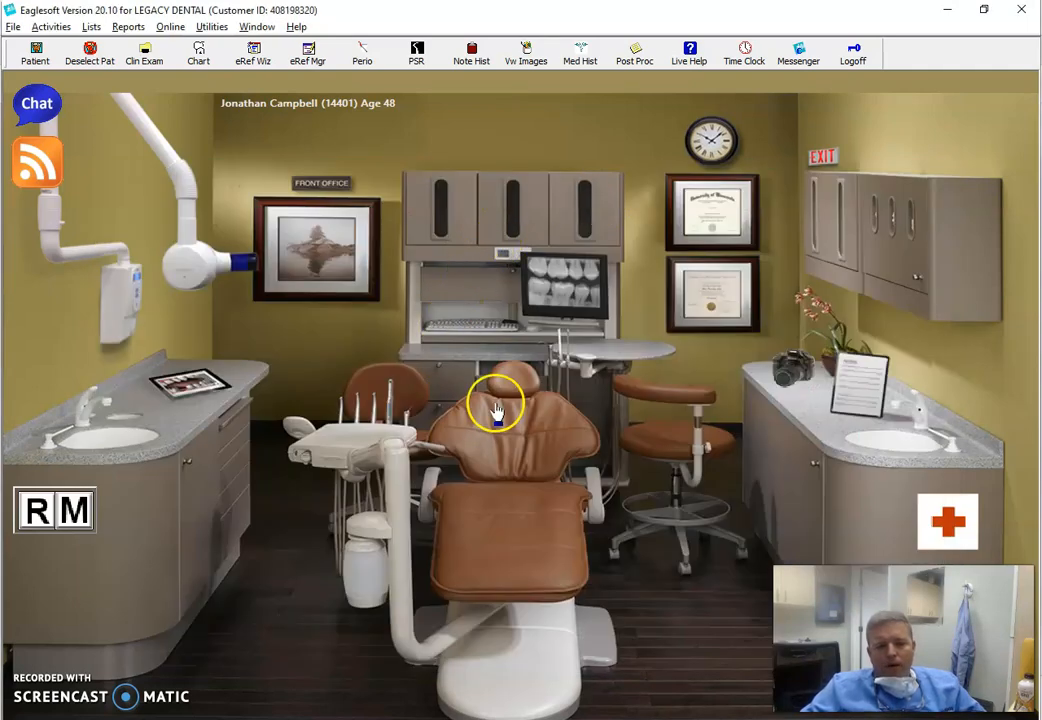
click(496, 403)
click(430, 197)
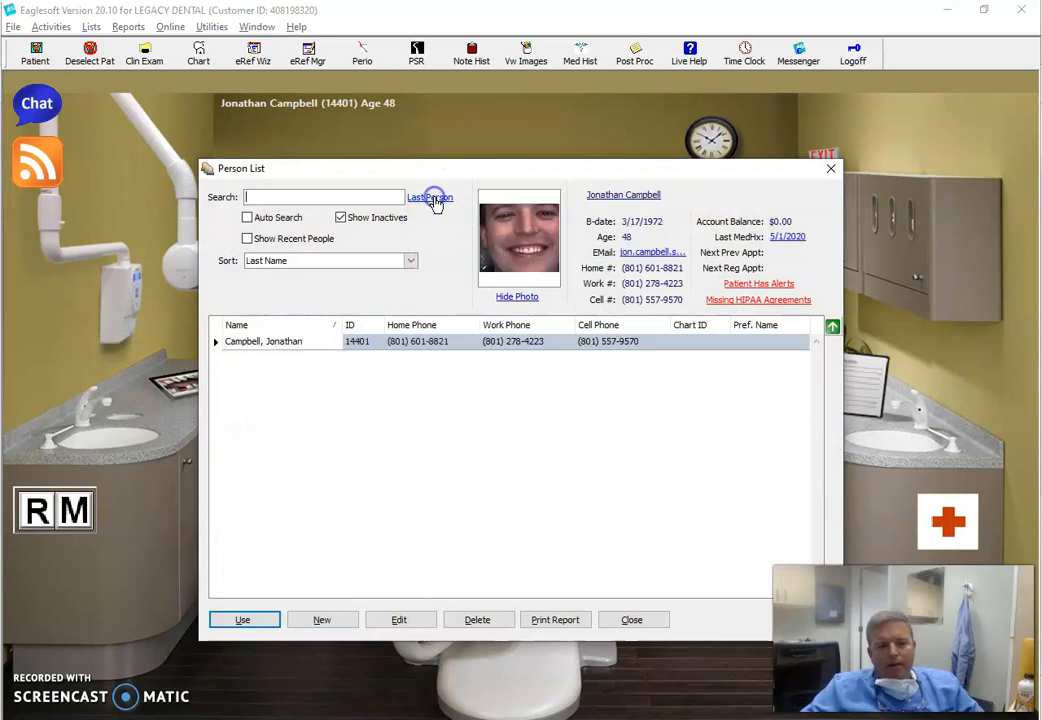
click(392, 343)
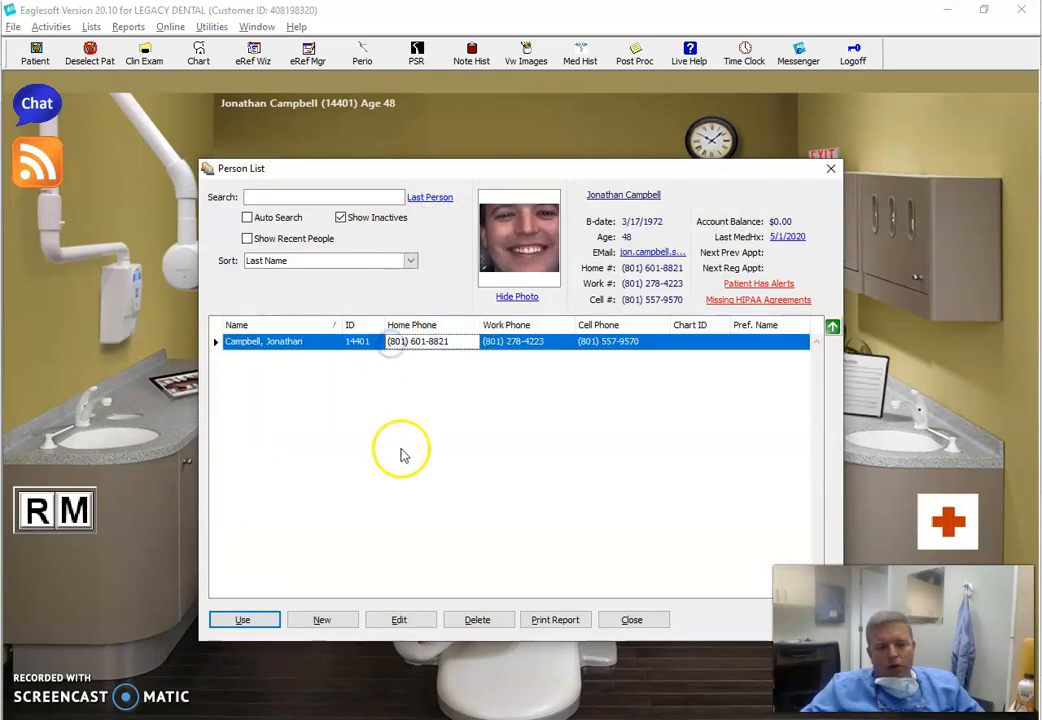
click(382, 622)
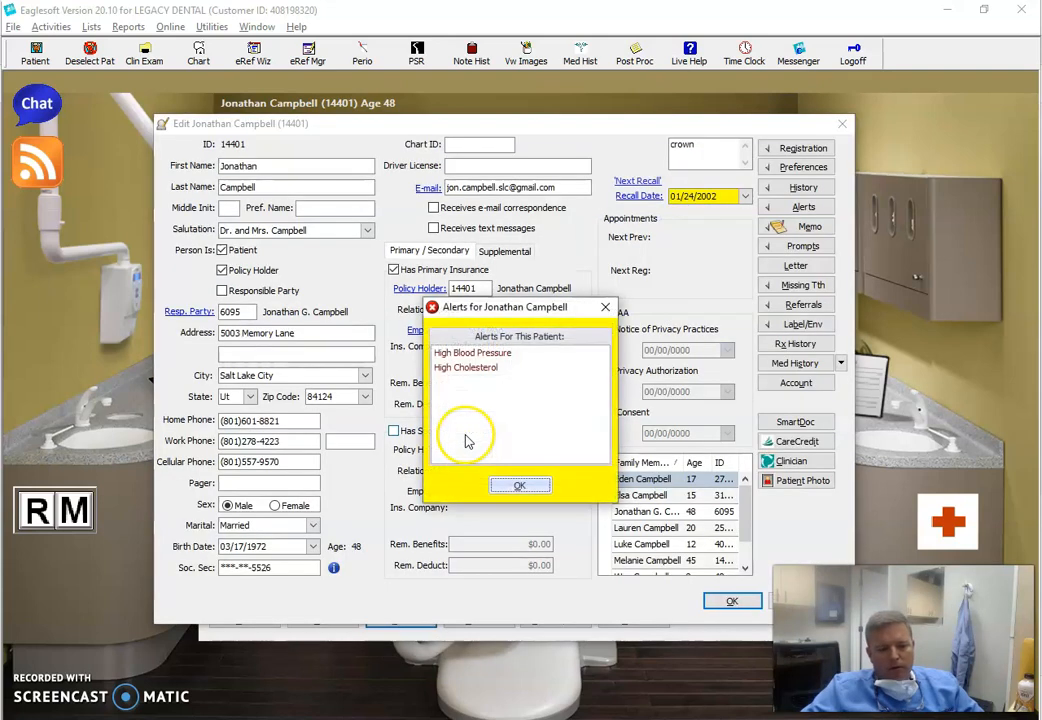
click(505, 488)
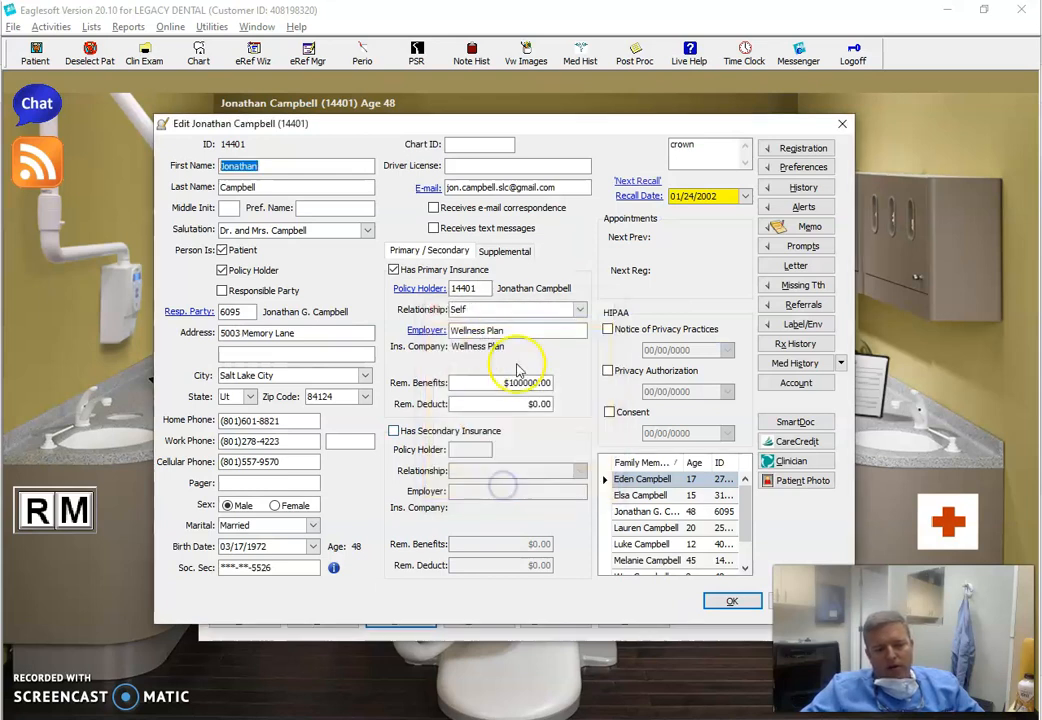
Remove the patient's primary insurance and policy holder status, and save the record
click(393, 271)
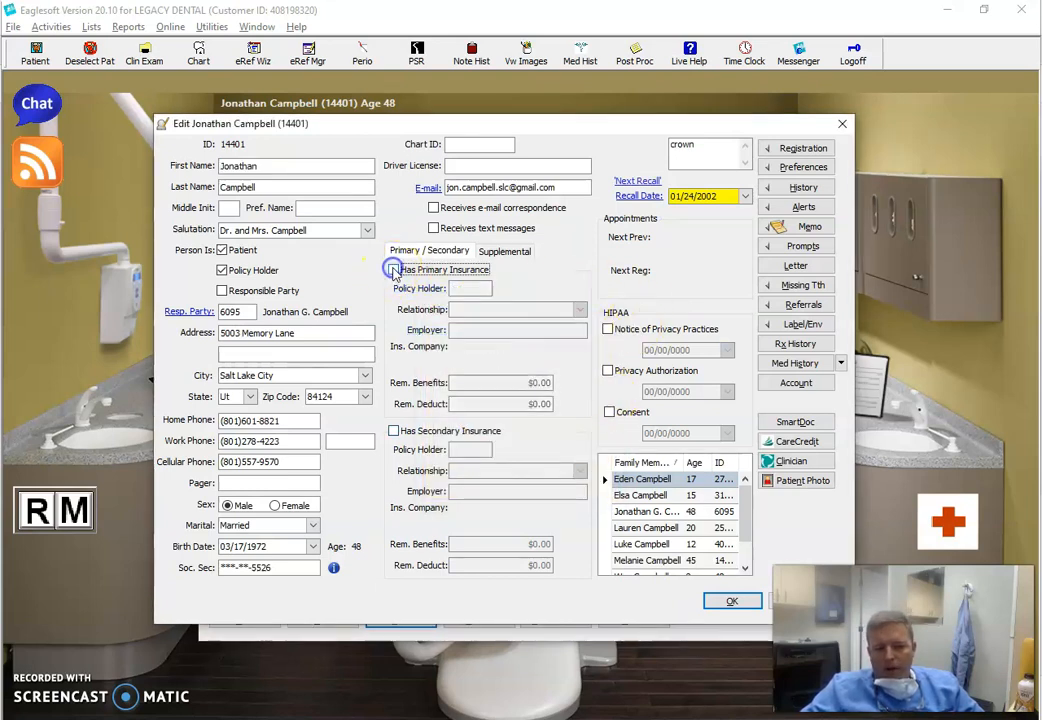
click(254, 270)
click(731, 600)
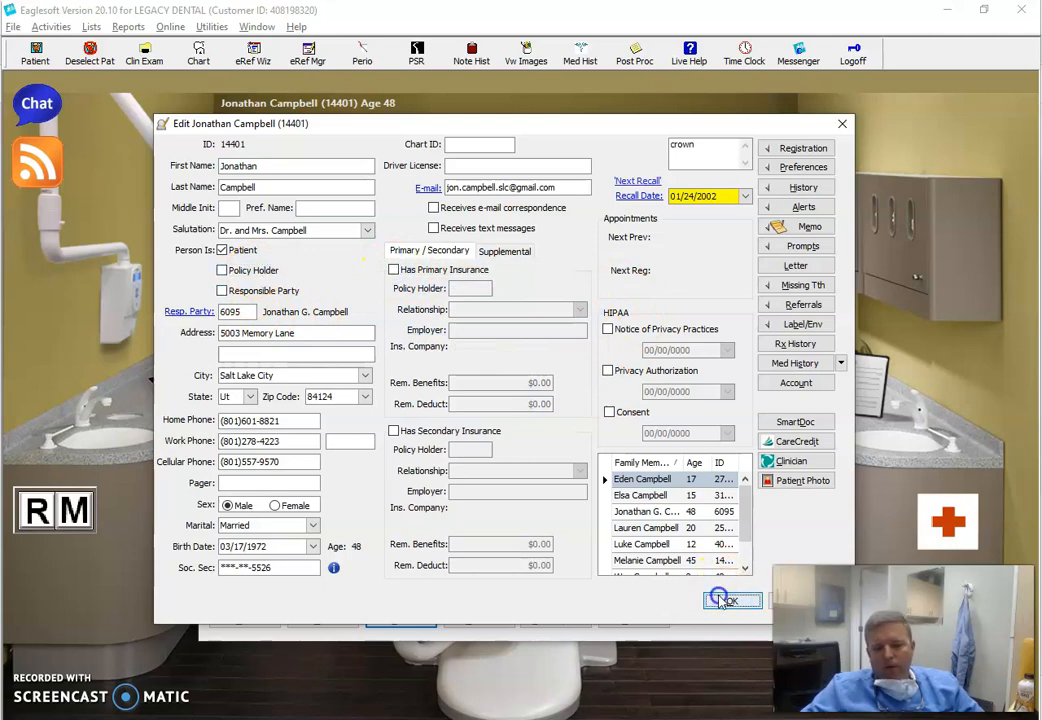
Select the patient again and bring up their already open treatment plan from the chart
click(258, 621)
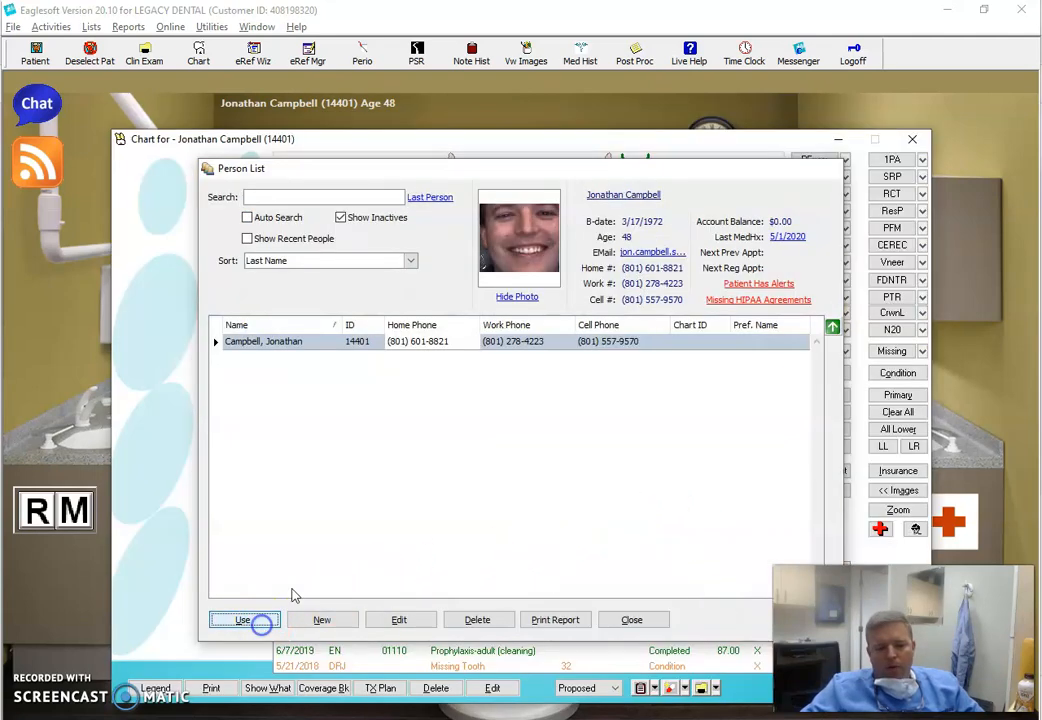
click(386, 689)
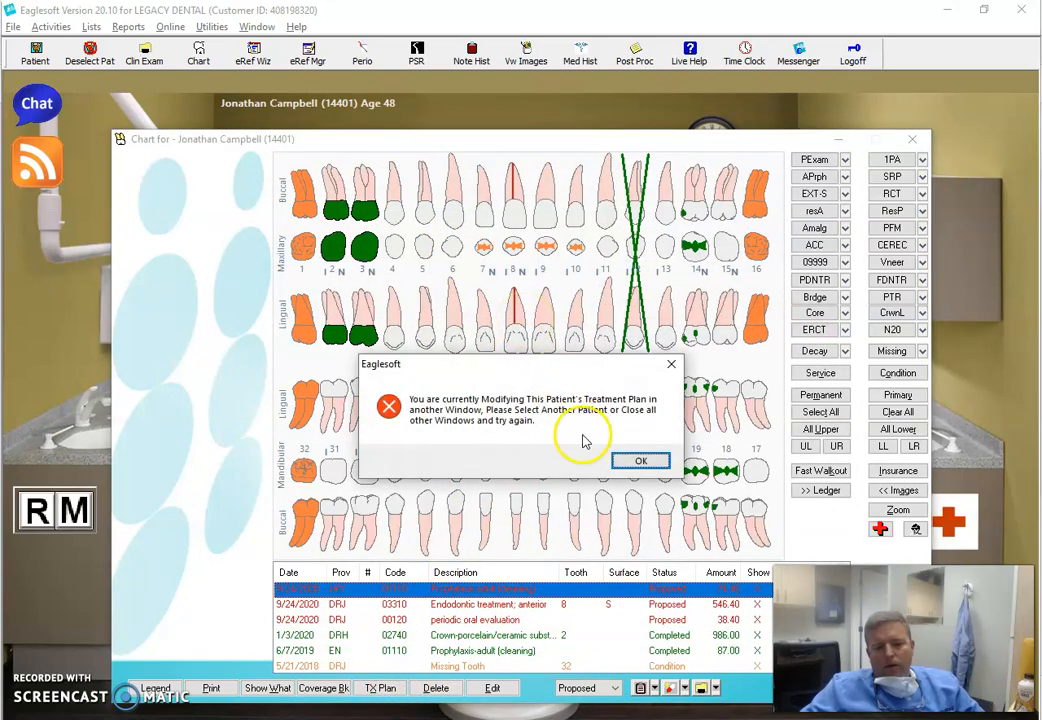
click(630, 460)
key(alt+Tab)
click(510, 275)
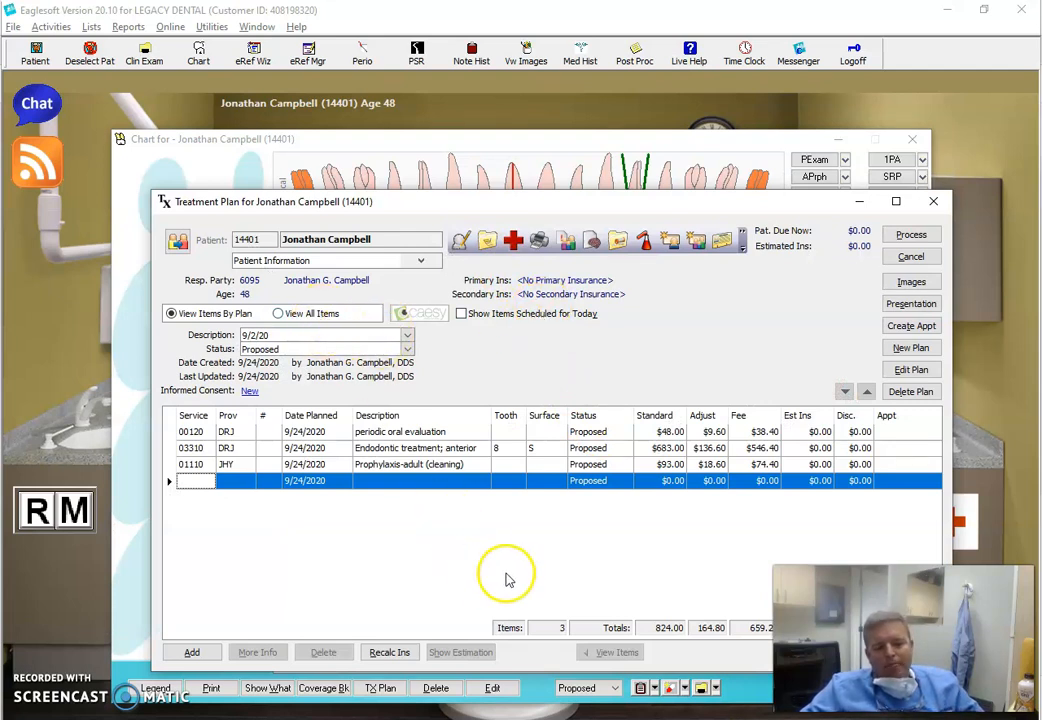
Show all treatment plan items, recalculate the fees for all services, and return to viewing items by plan
click(318, 314)
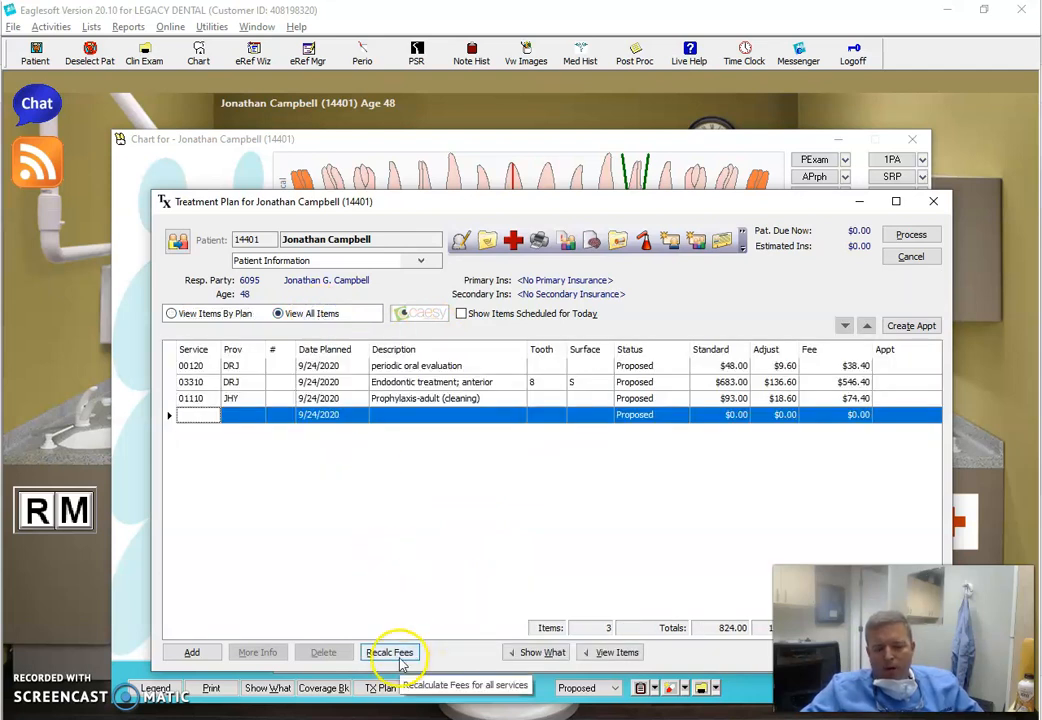
click(403, 656)
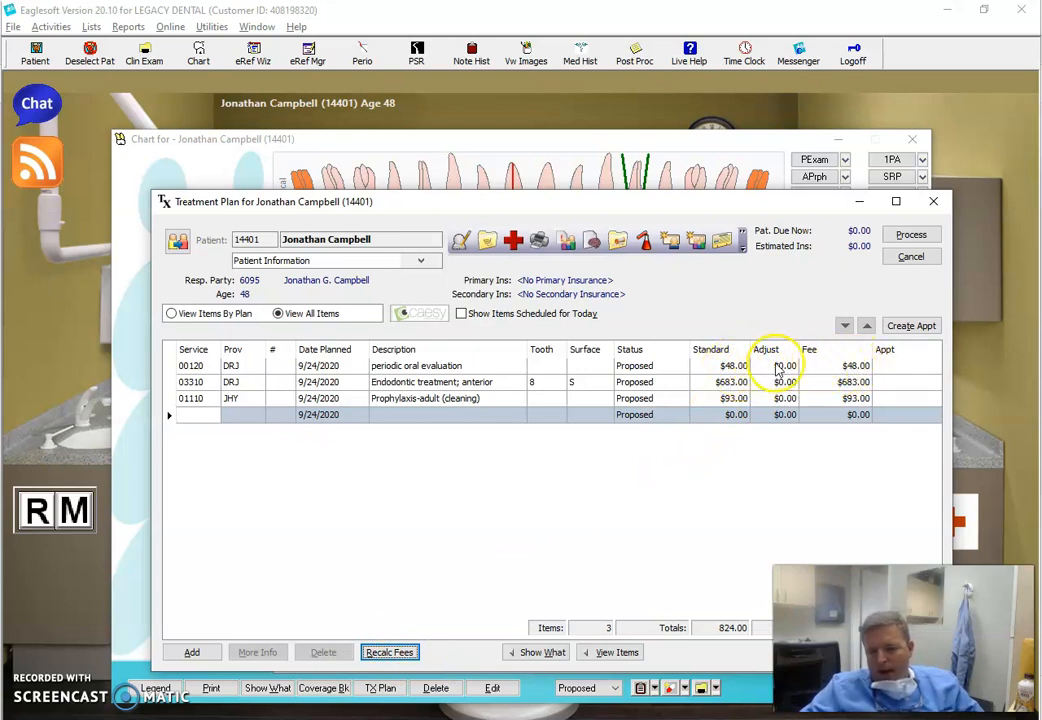
click(172, 313)
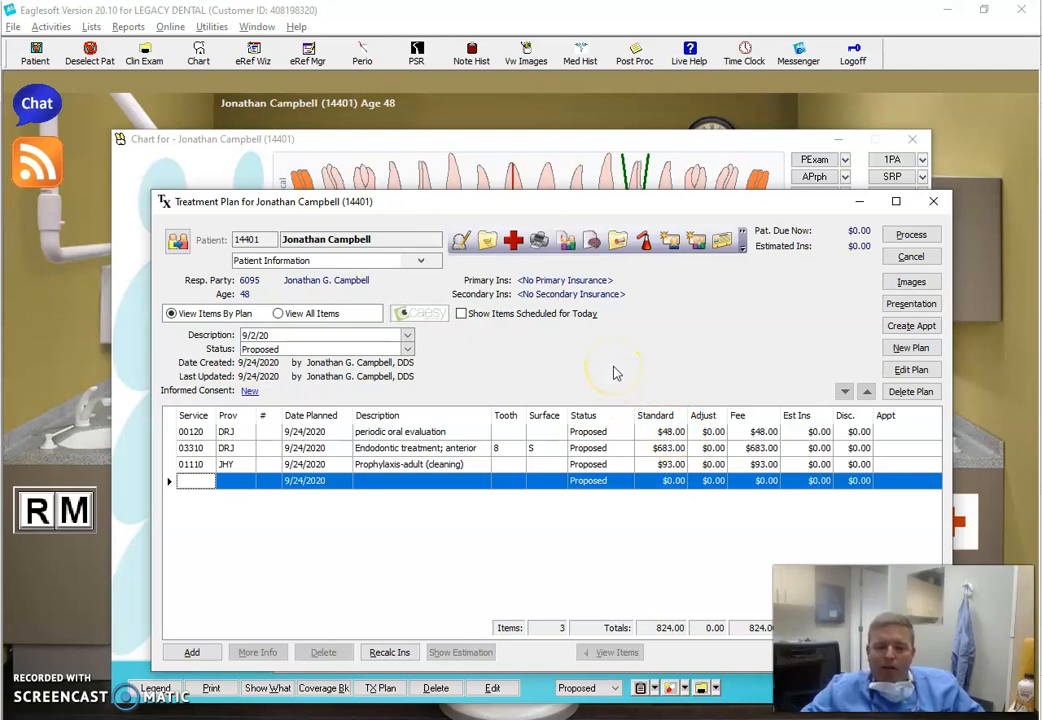
key(alt+Tab)
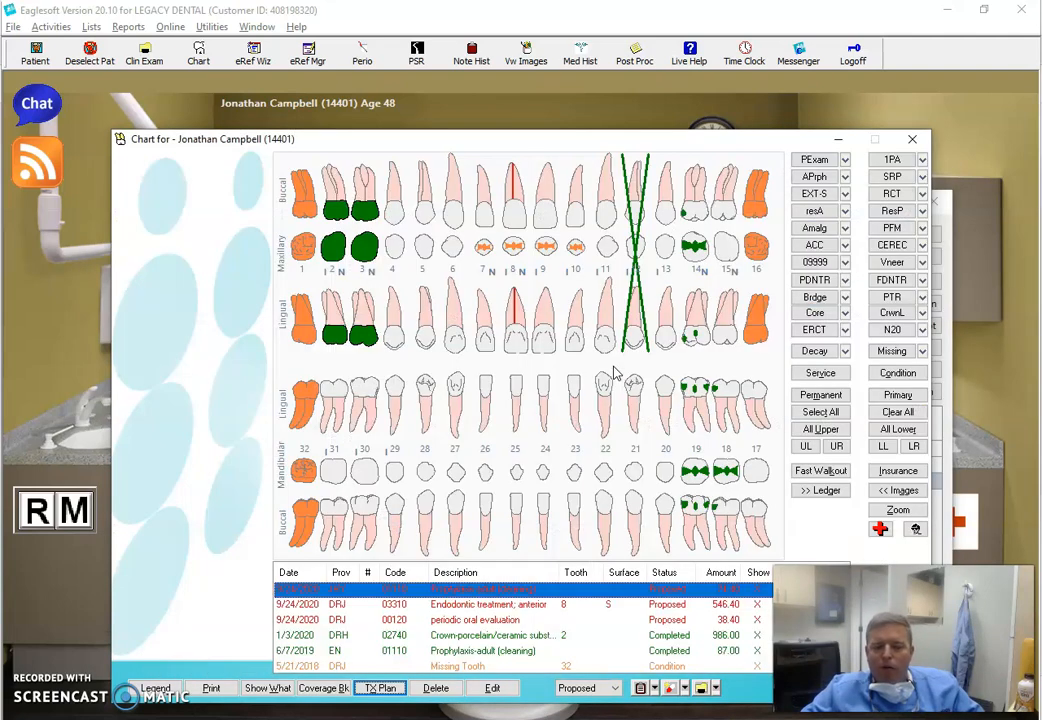
Return to the main window, reopen the last used patient's record for editing, and dismiss the alerts
key(alt+Tab)
key(alt+Tab)
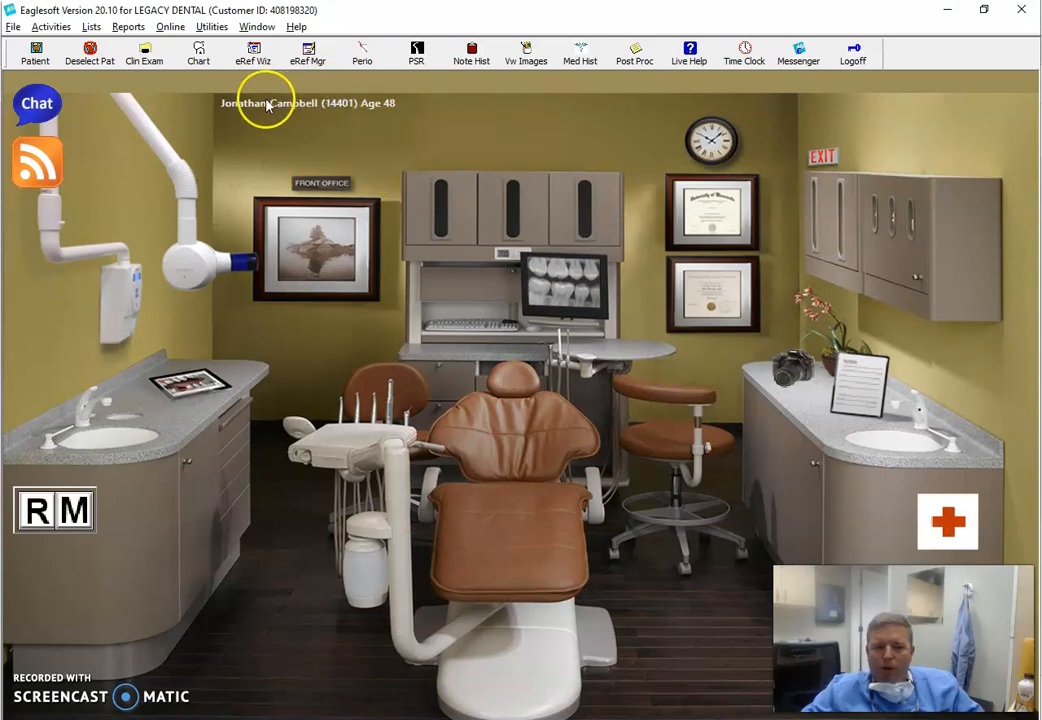
click(505, 442)
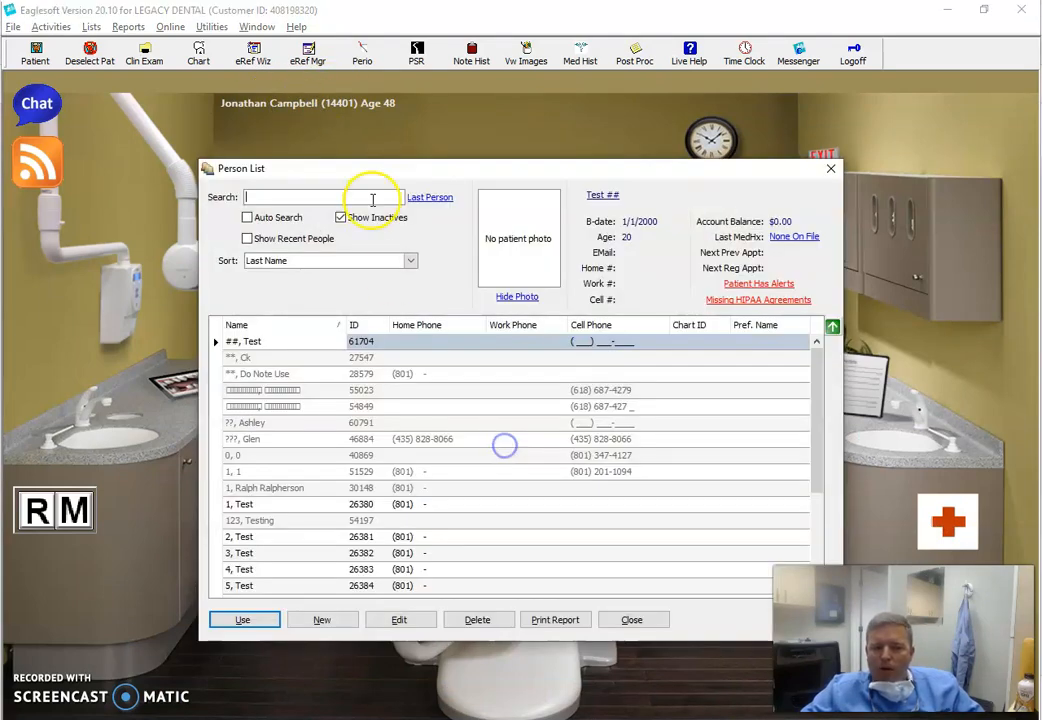
click(428, 198)
click(372, 348)
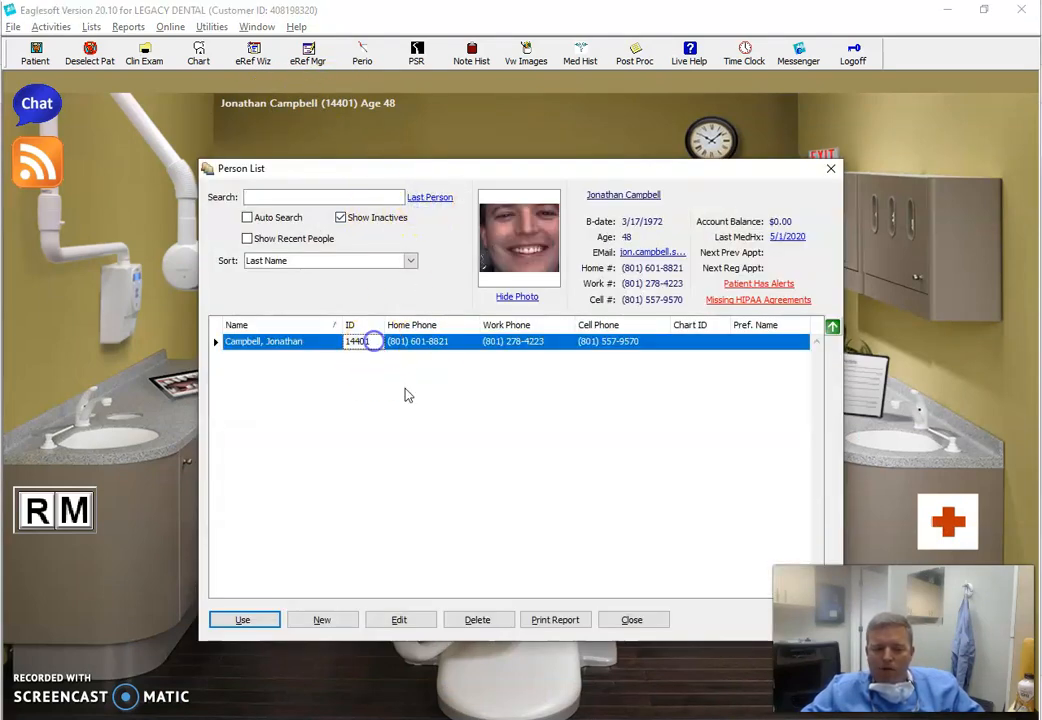
click(410, 620)
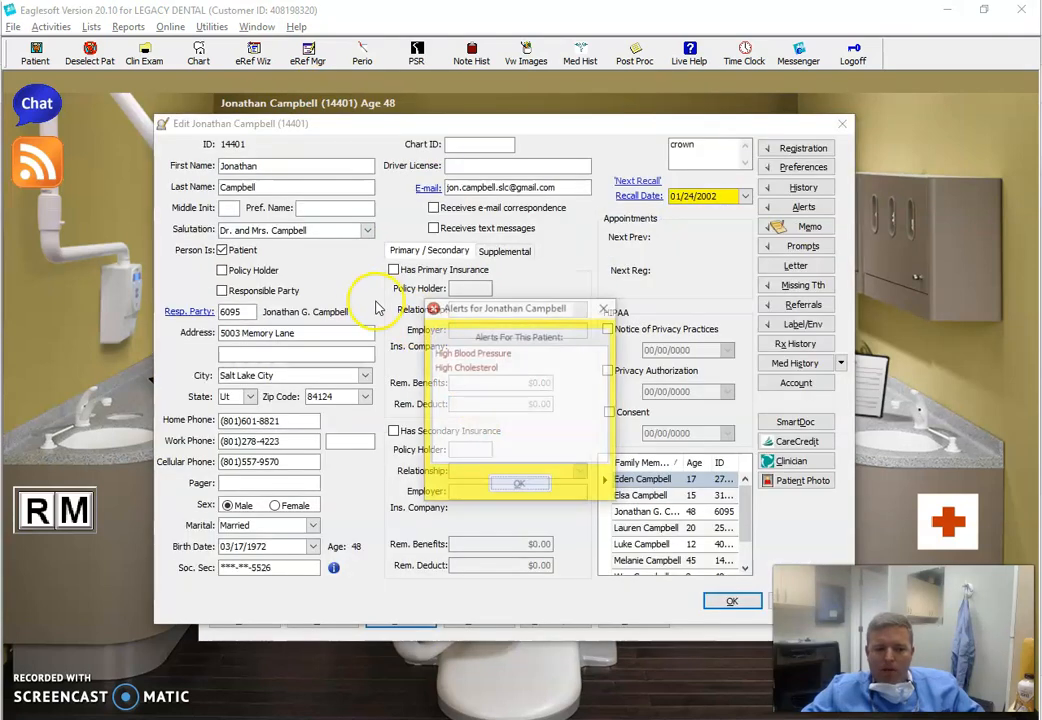
click(525, 484)
Make the patient the policy holder of their own primary insurance with Wellness Plan as employer, and save the record
click(258, 270)
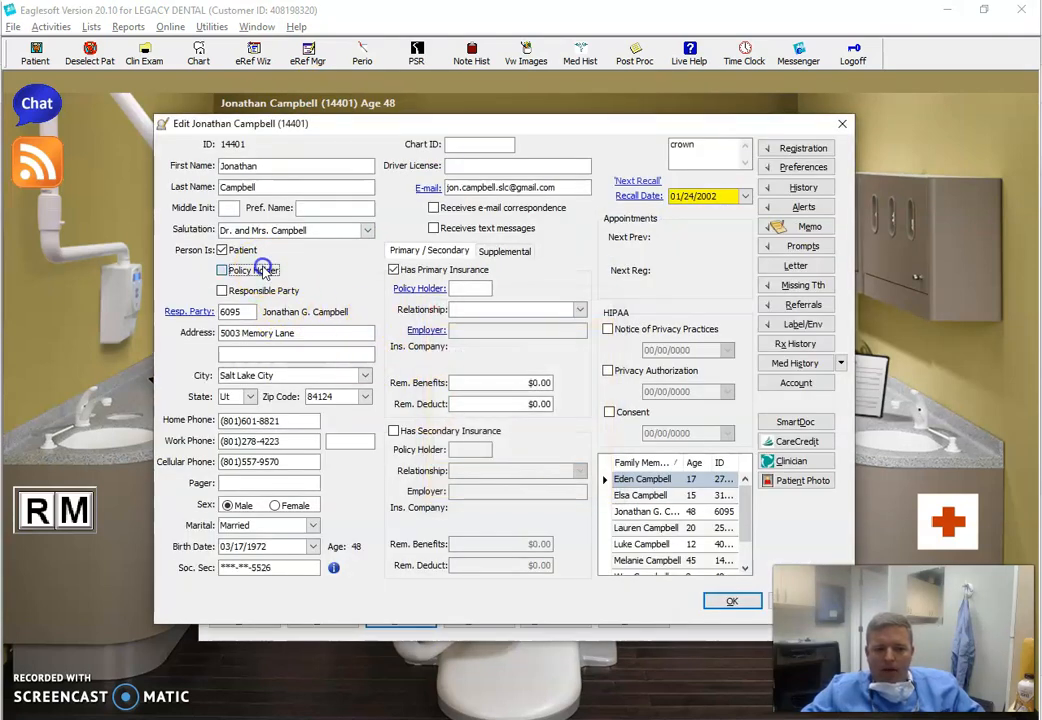
click(498, 423)
click(475, 330)
text(wellne)
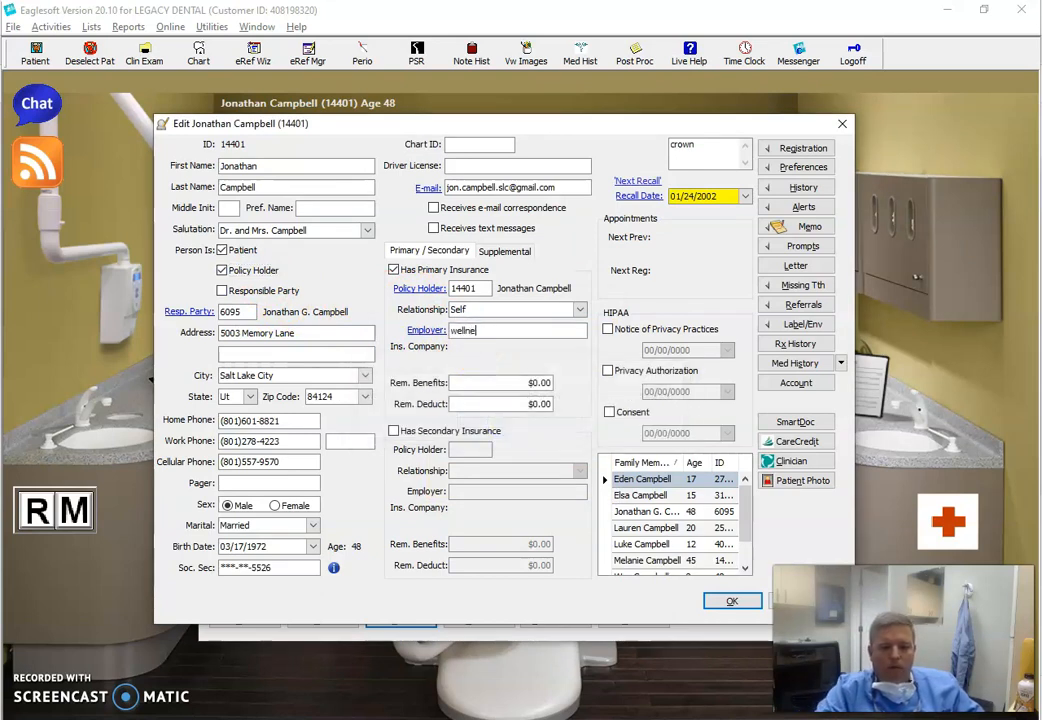
key(Tab)
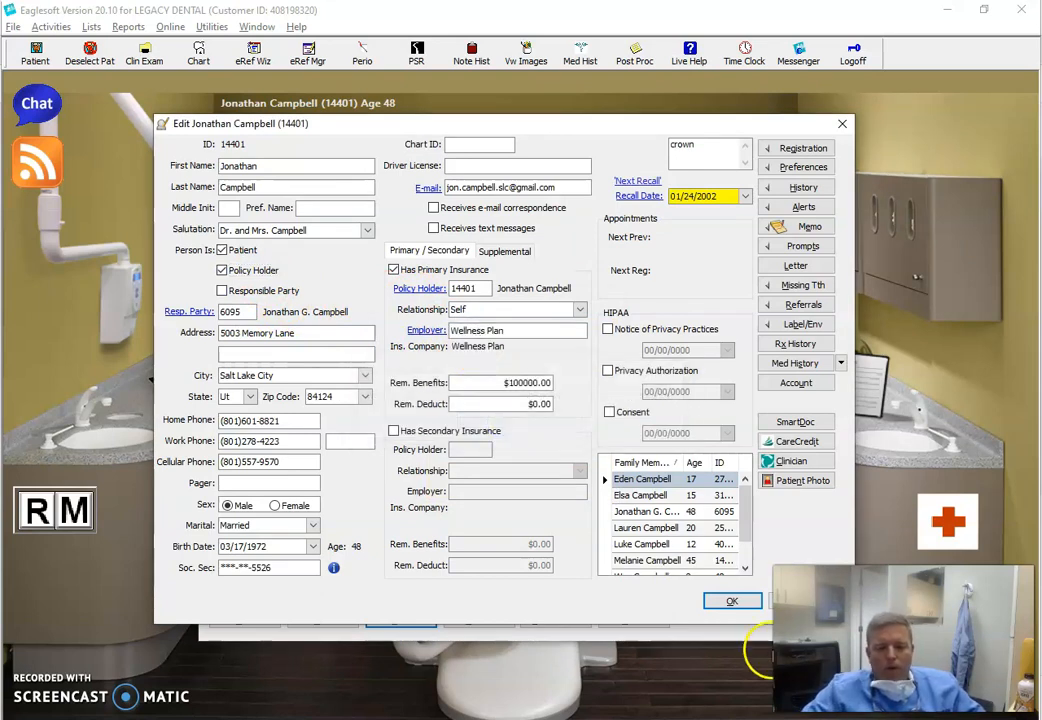
click(716, 602)
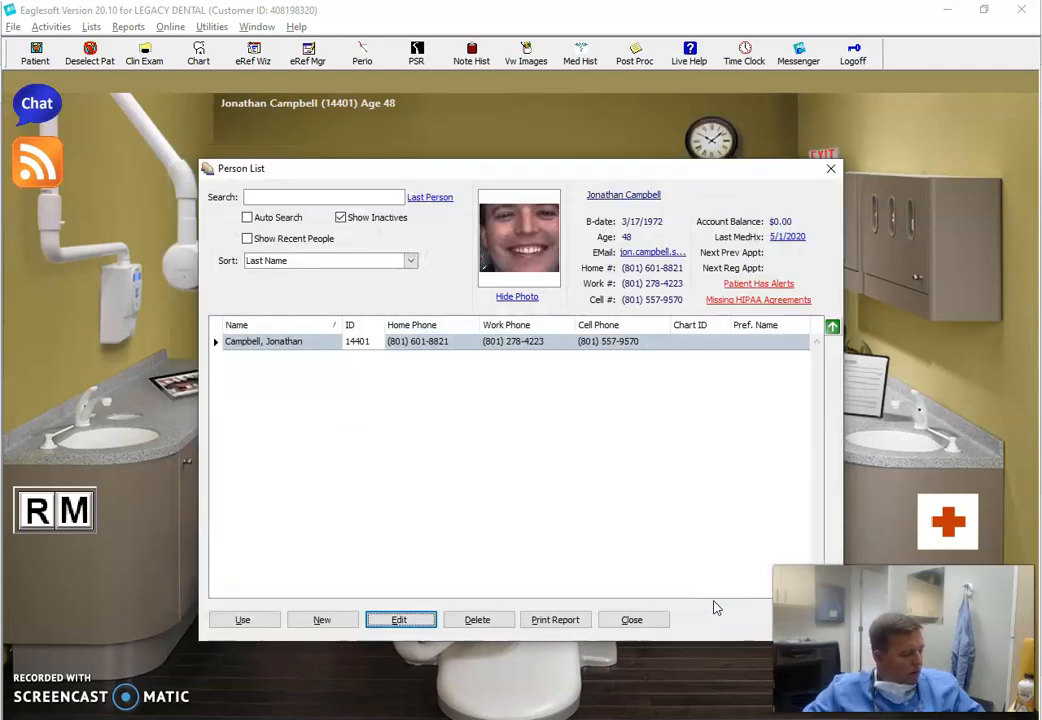
Select the edited patient for use and switch back to their open treatment plan
click(241, 622)
key(alt+Tab)
key(alt+Tab)
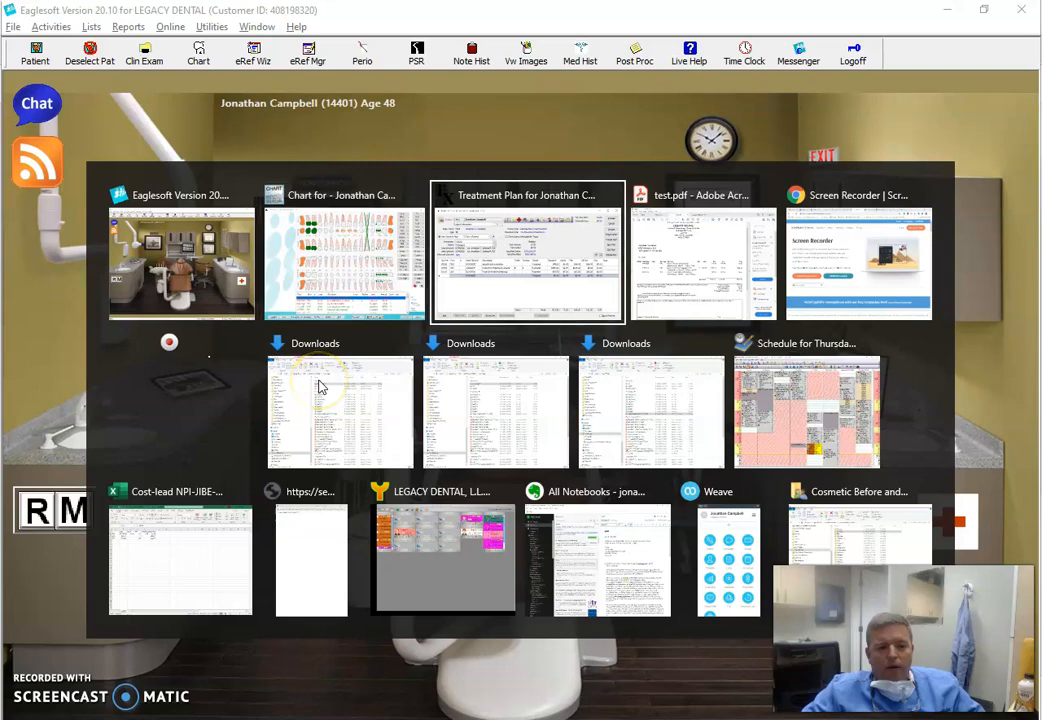
Recalculate the fees of all treatment plan items under the Wellness Plan, and return to the view by plan
click(284, 313)
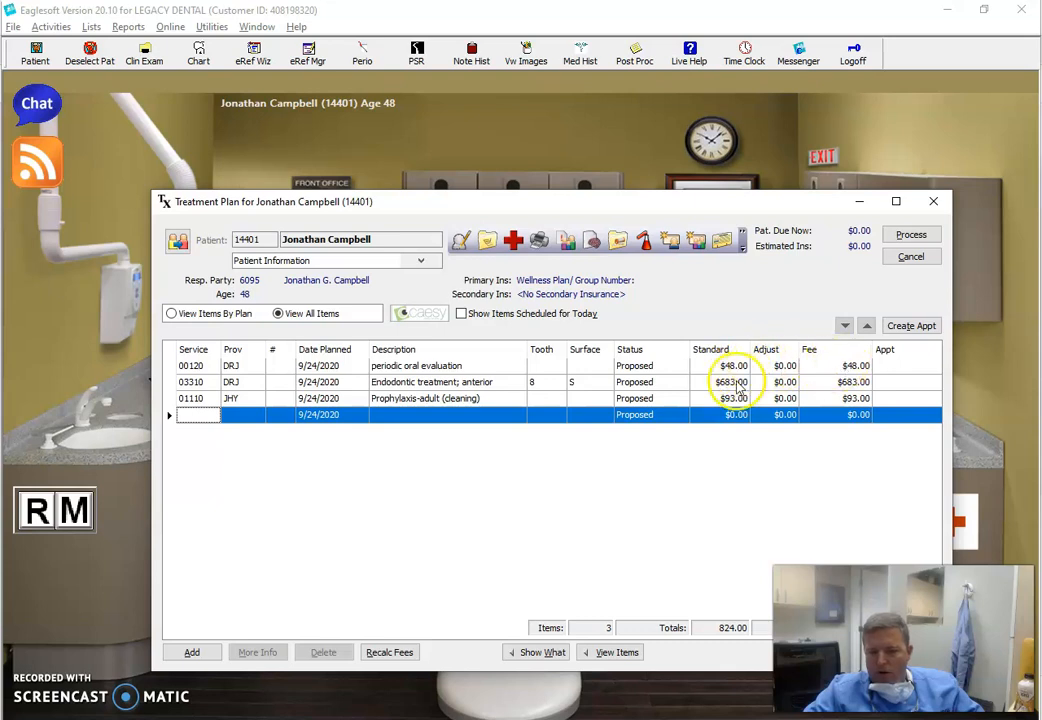
click(386, 652)
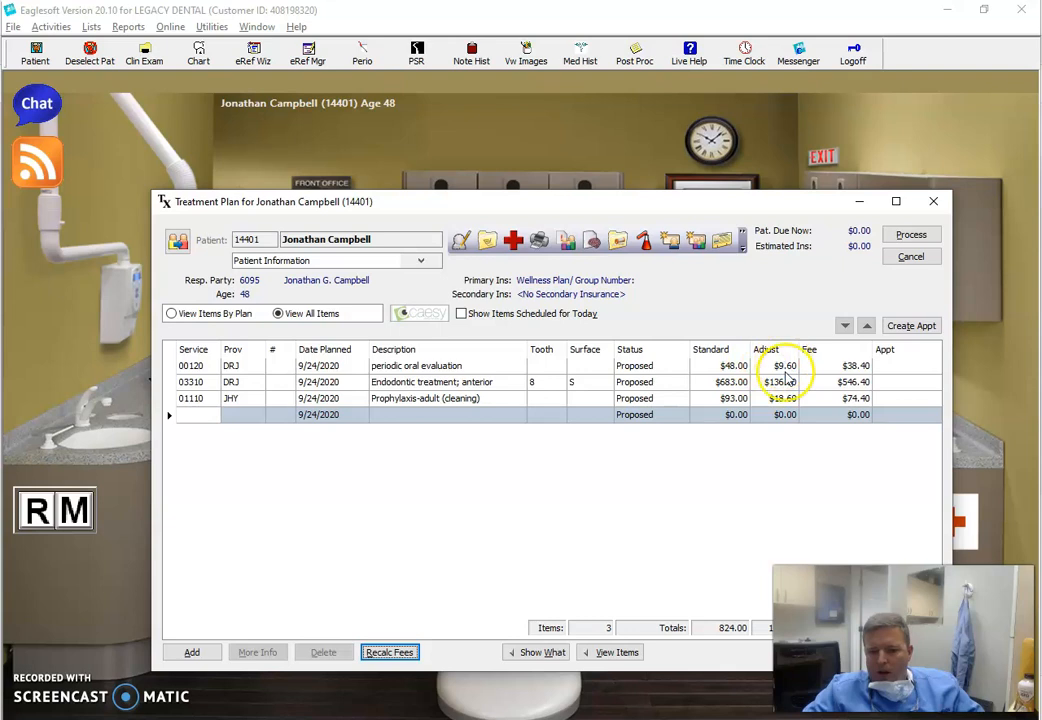
click(244, 313)
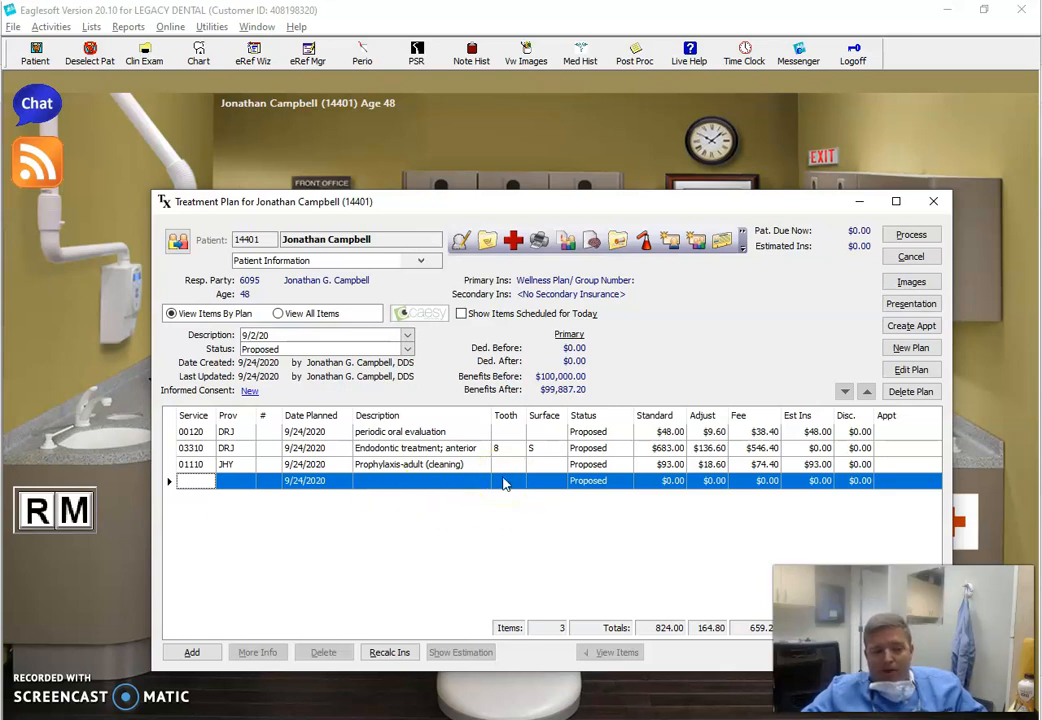
click(196, 482)
text(0999)
key(Tab)
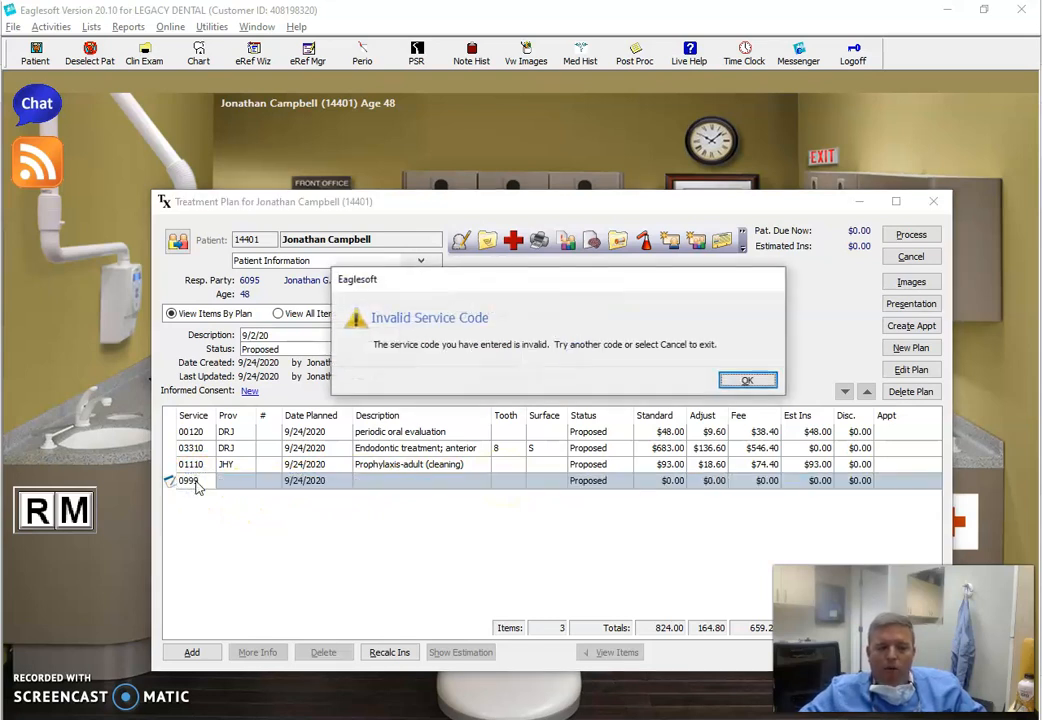
click(740, 380)
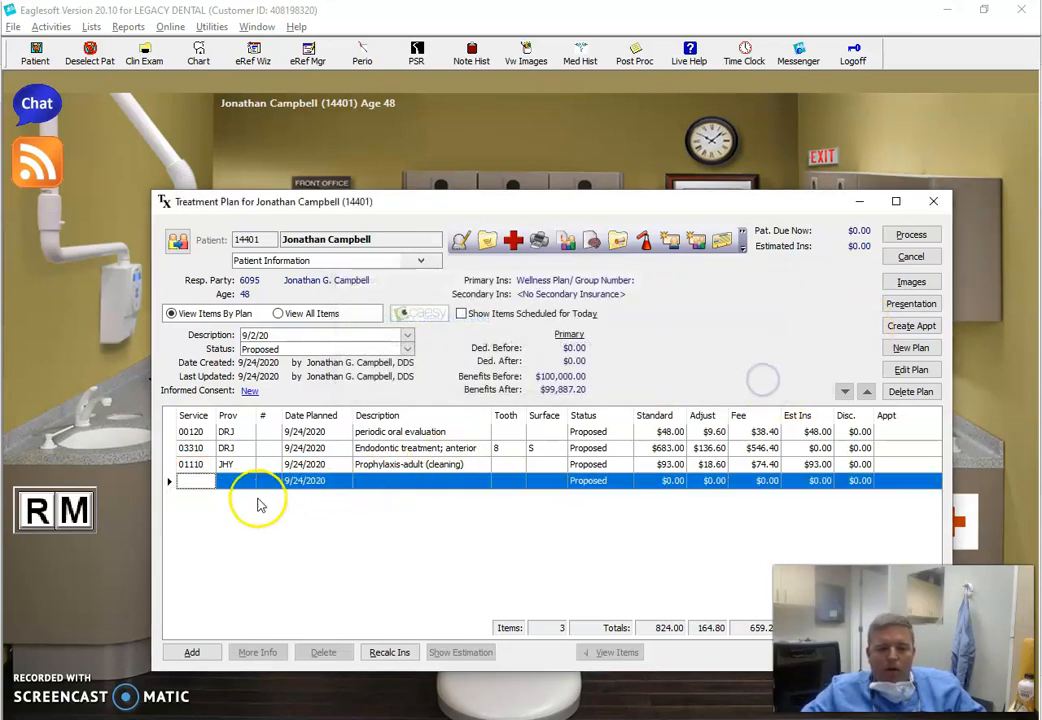
Add service 09999 to the 9/2/20 treatment plan with a fee of $54.00, and accept the fee notice
click(174, 481)
text(099)
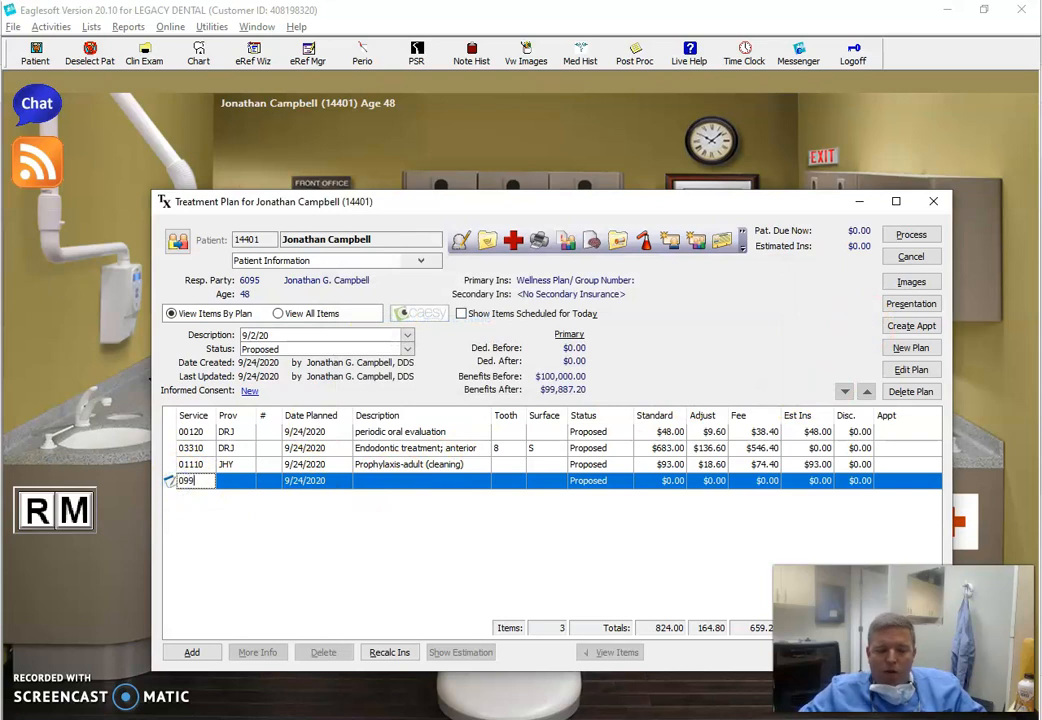
text(99)
key(Tab)
key(Tab)
key(Tab)
key(Tab)
key(Tab)
key(Tab)
key(Tab)
key(Tab)
key(Tab)
key(Tab)
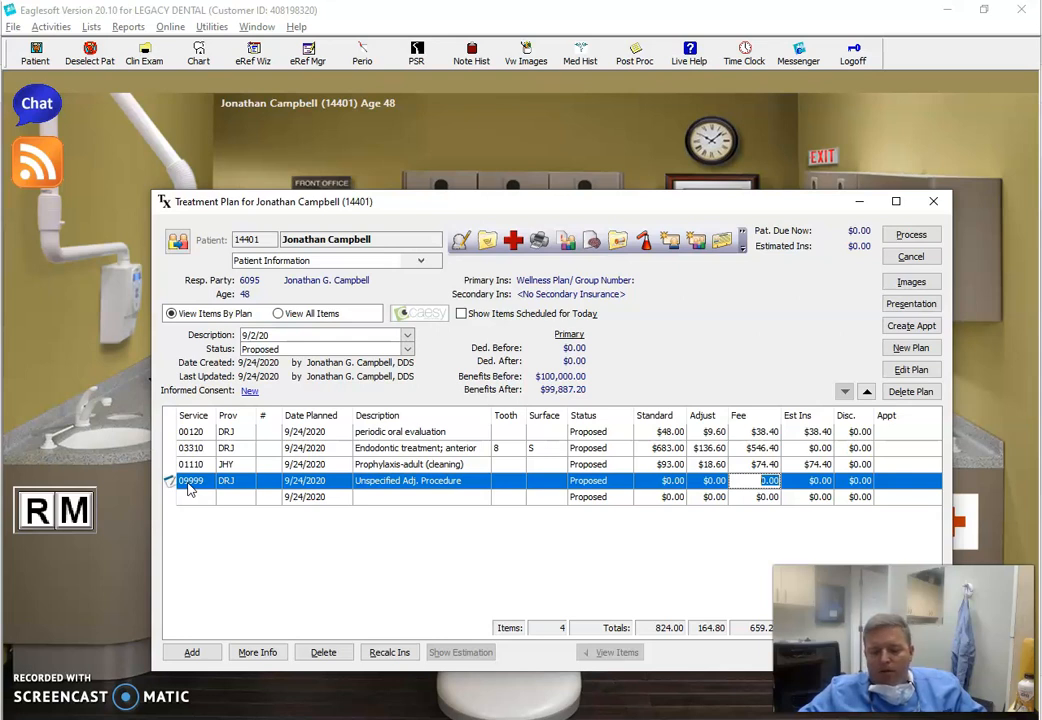
text(54.)
key(Tab)
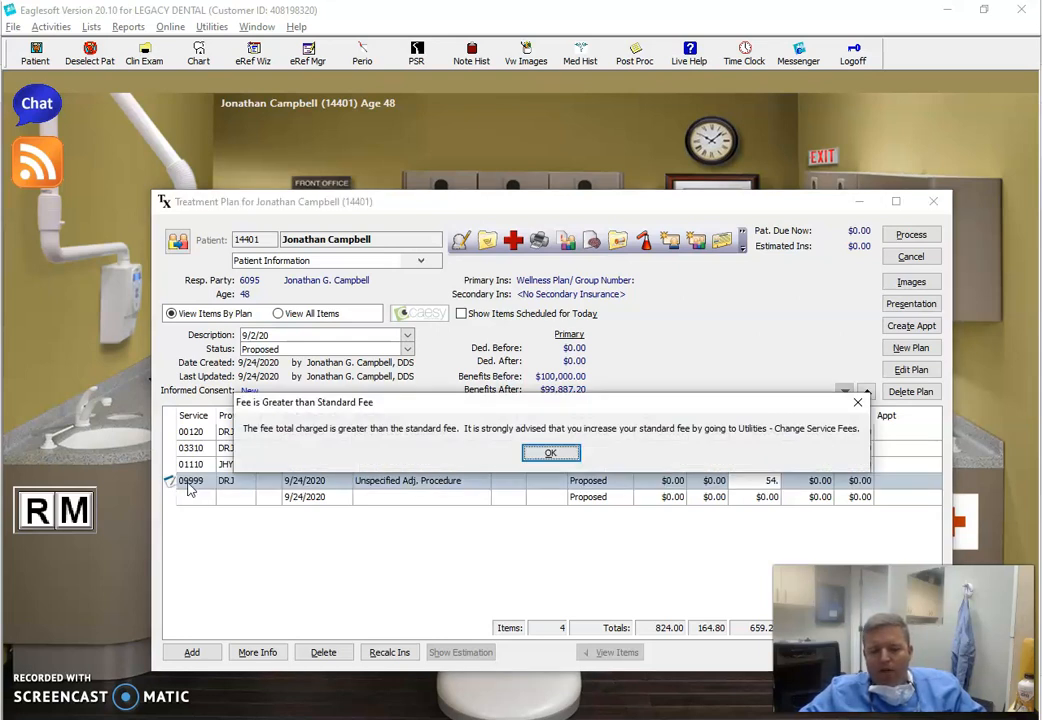
key(Return)
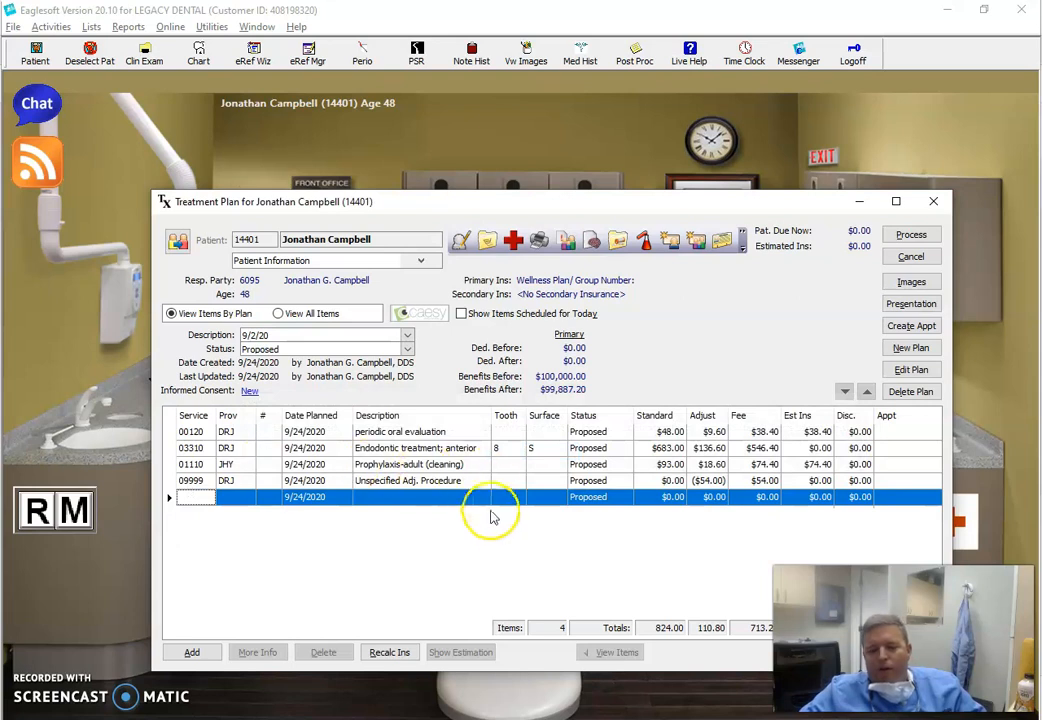
Open the description of the 09999 service line for editing
click(440, 482)
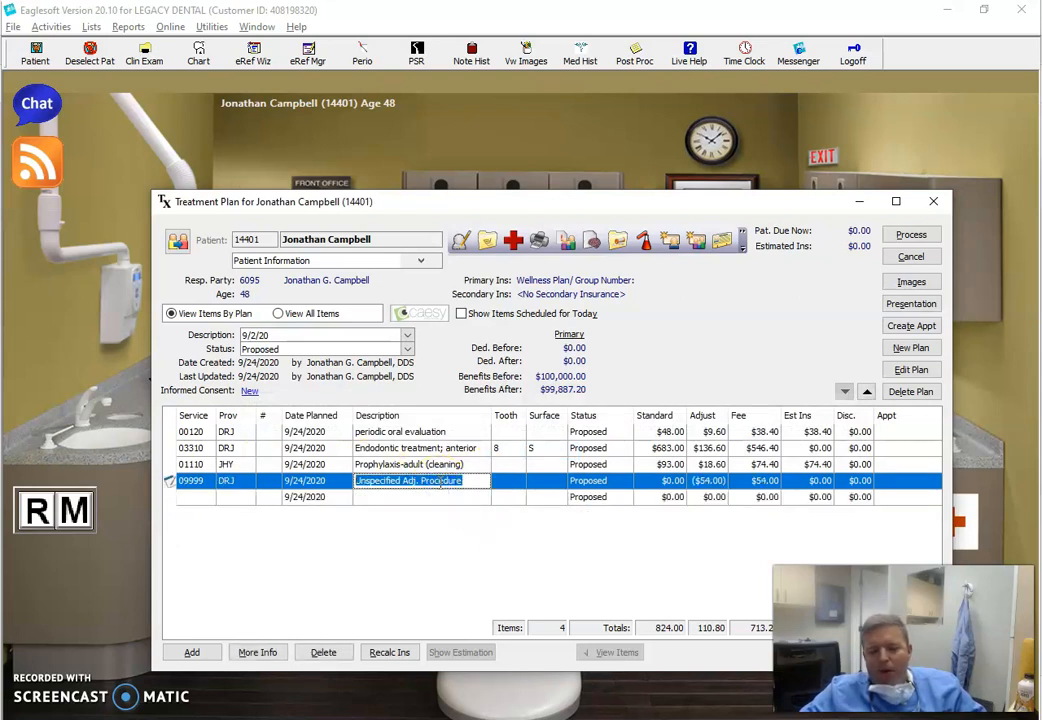